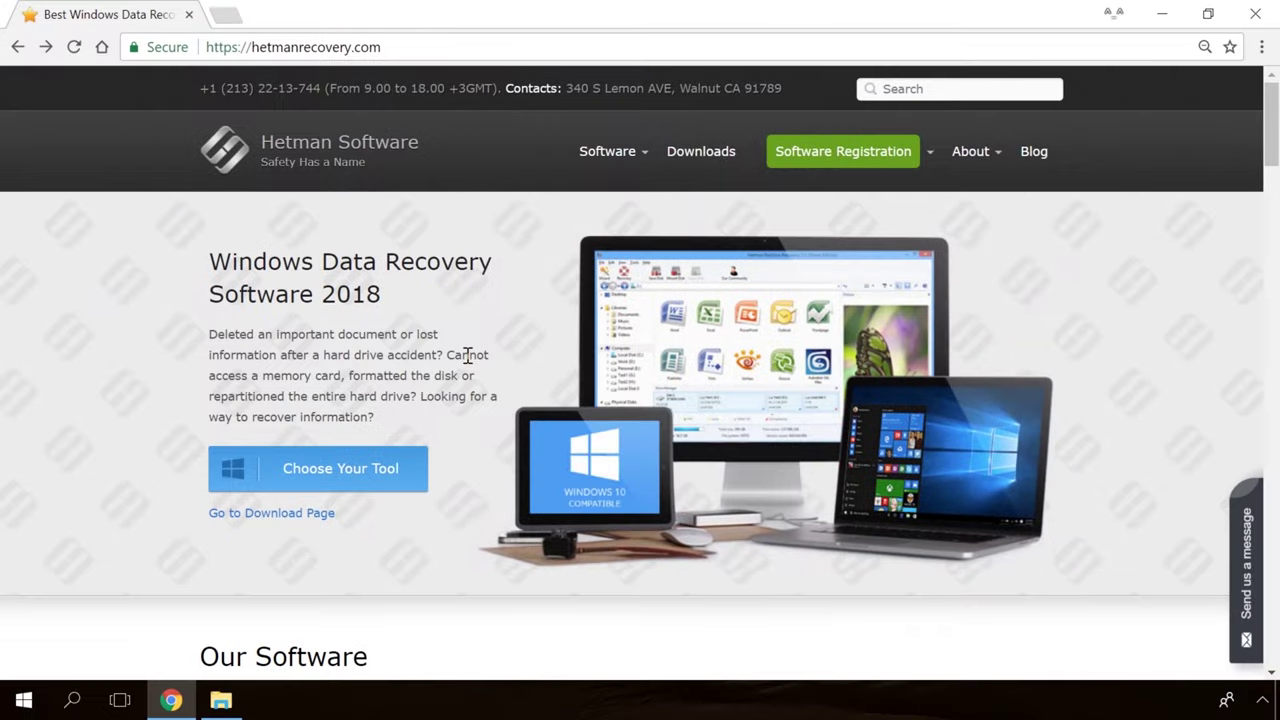
Open the Partition Recovery 2.8 product page from the software list on hetmanrecovery.com and start the free download.
scroll(468, 360, down, 10)
scroll(468, 363, down, 10)
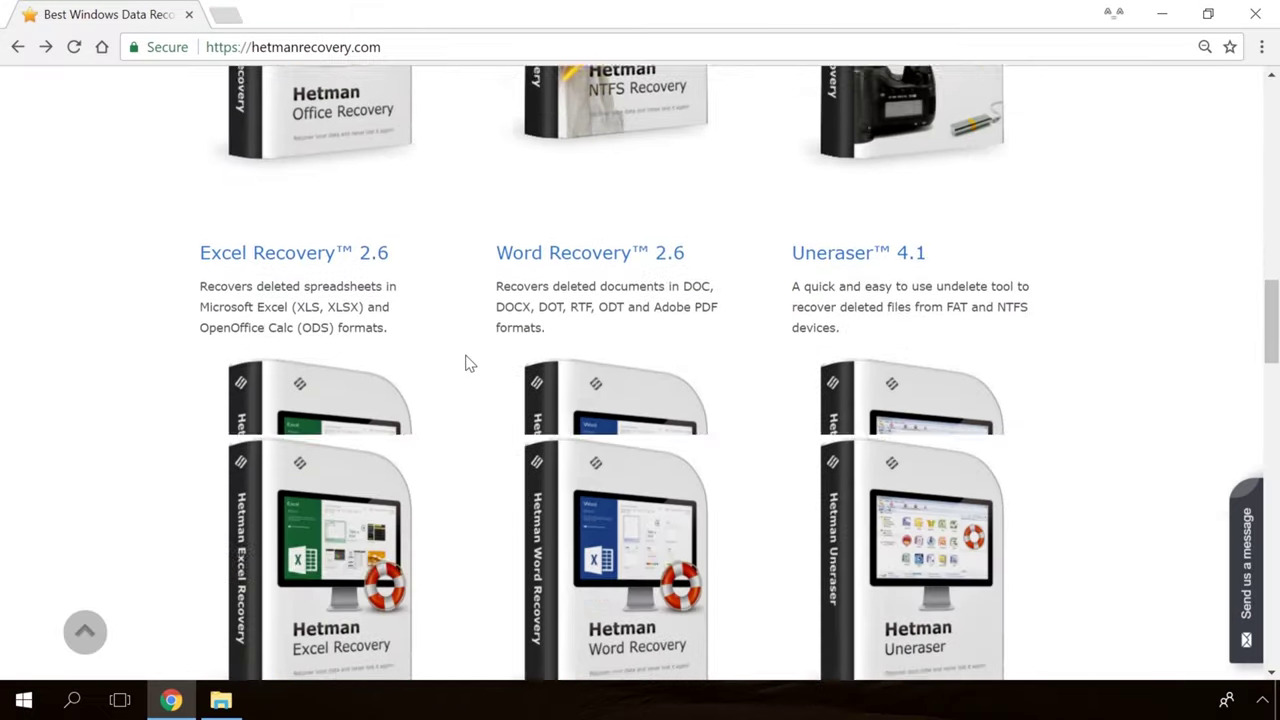
scroll(468, 363, up, 12)
scroll(468, 363, up, 3)
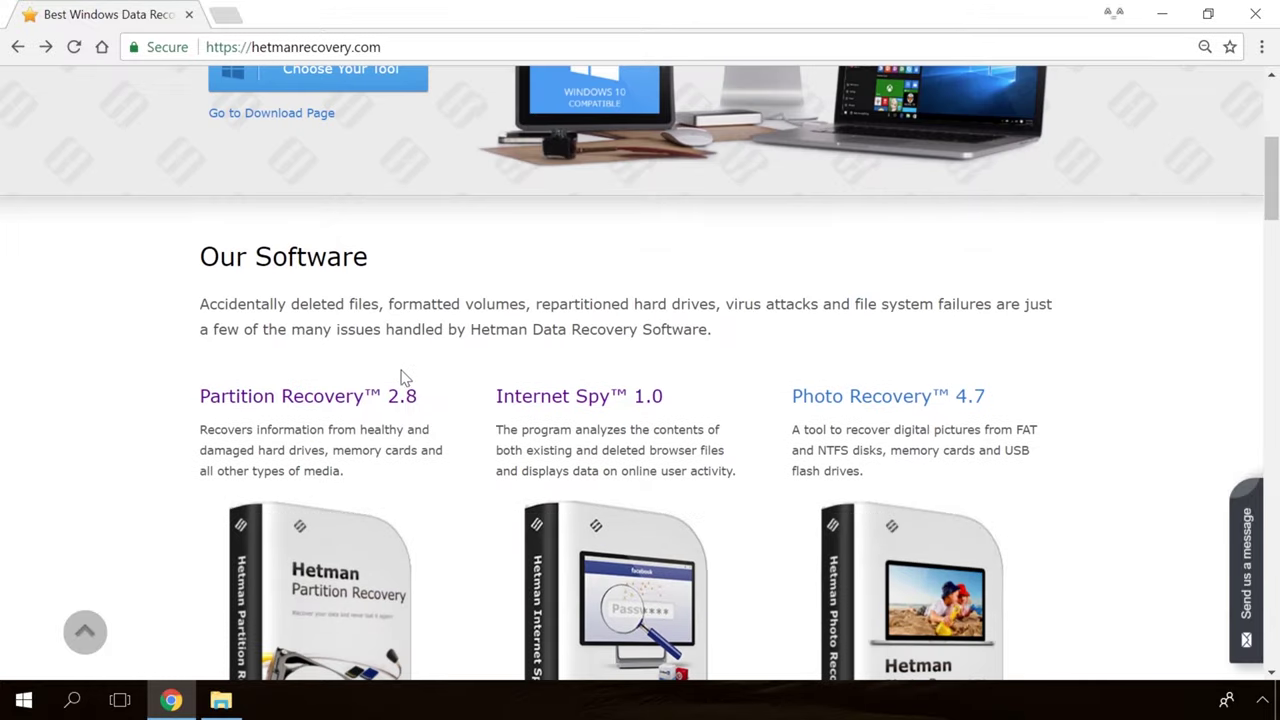
click(350, 396)
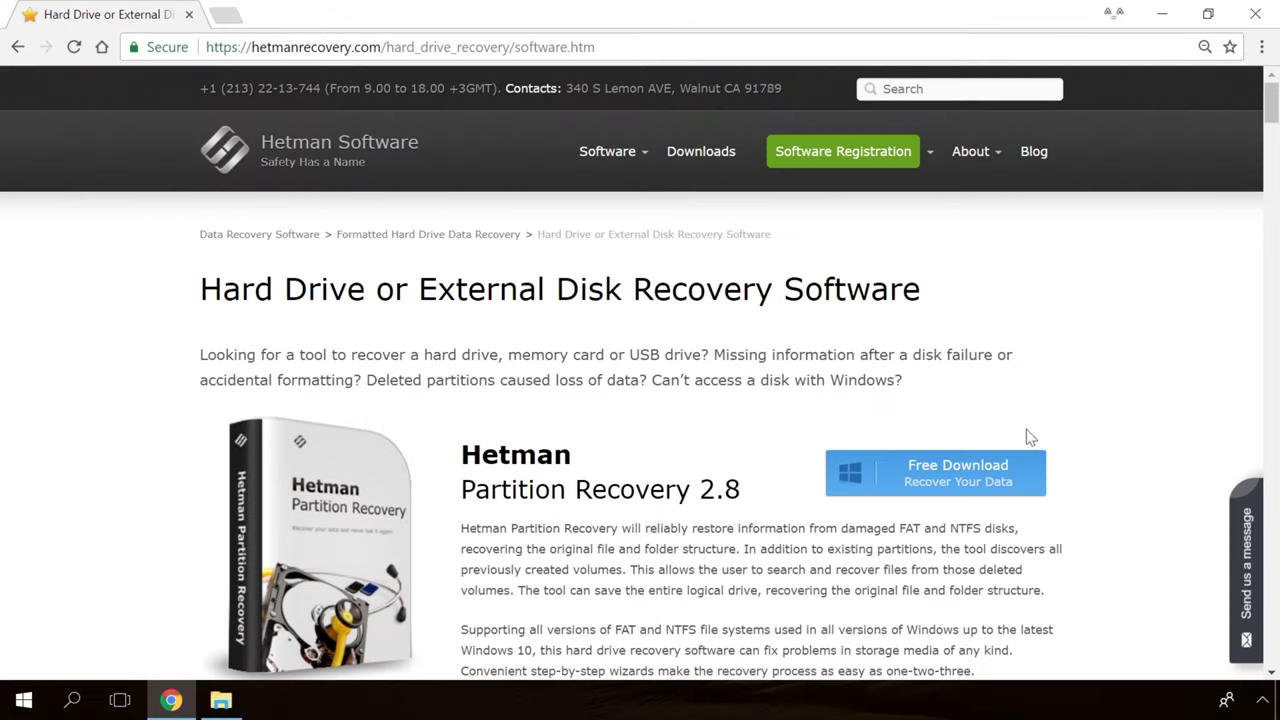
click(922, 481)
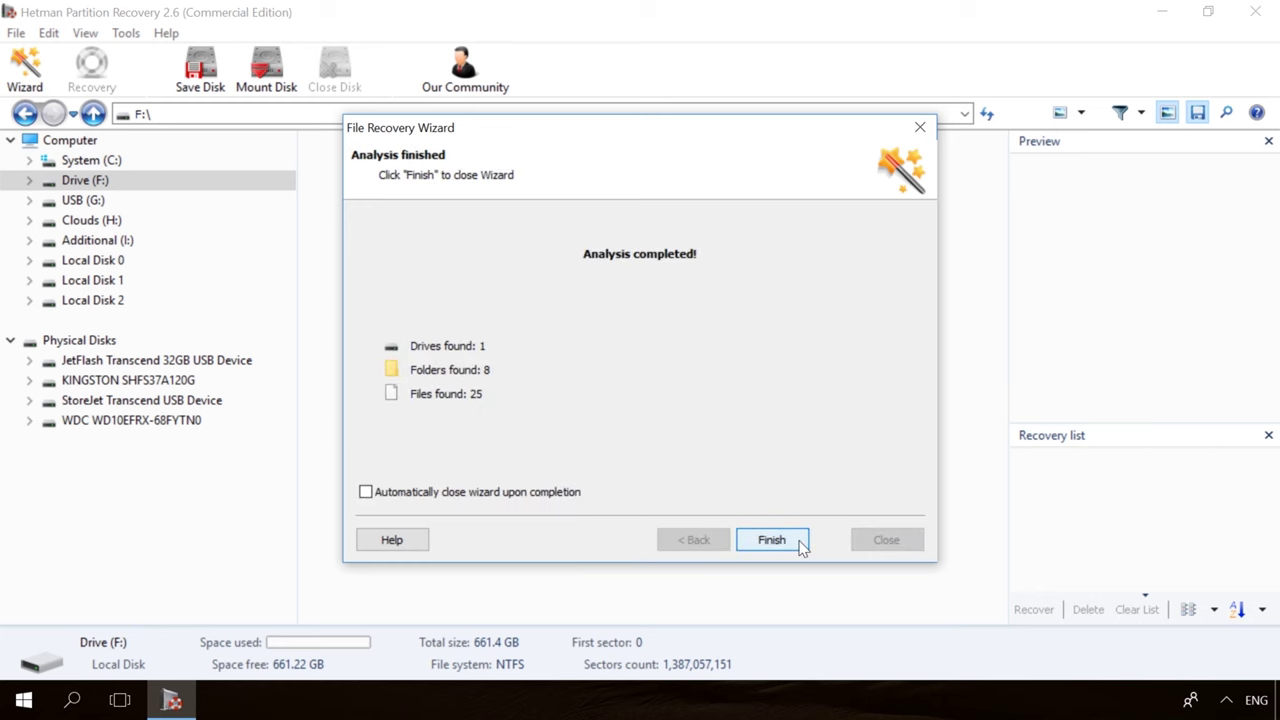
In Hetman Partition Recovery, close the finished analysis, preview 19779_en_1.jpg and 856071704.mp4, and start recovering the video with Save to hard disk.
click(800, 546)
click(803, 183)
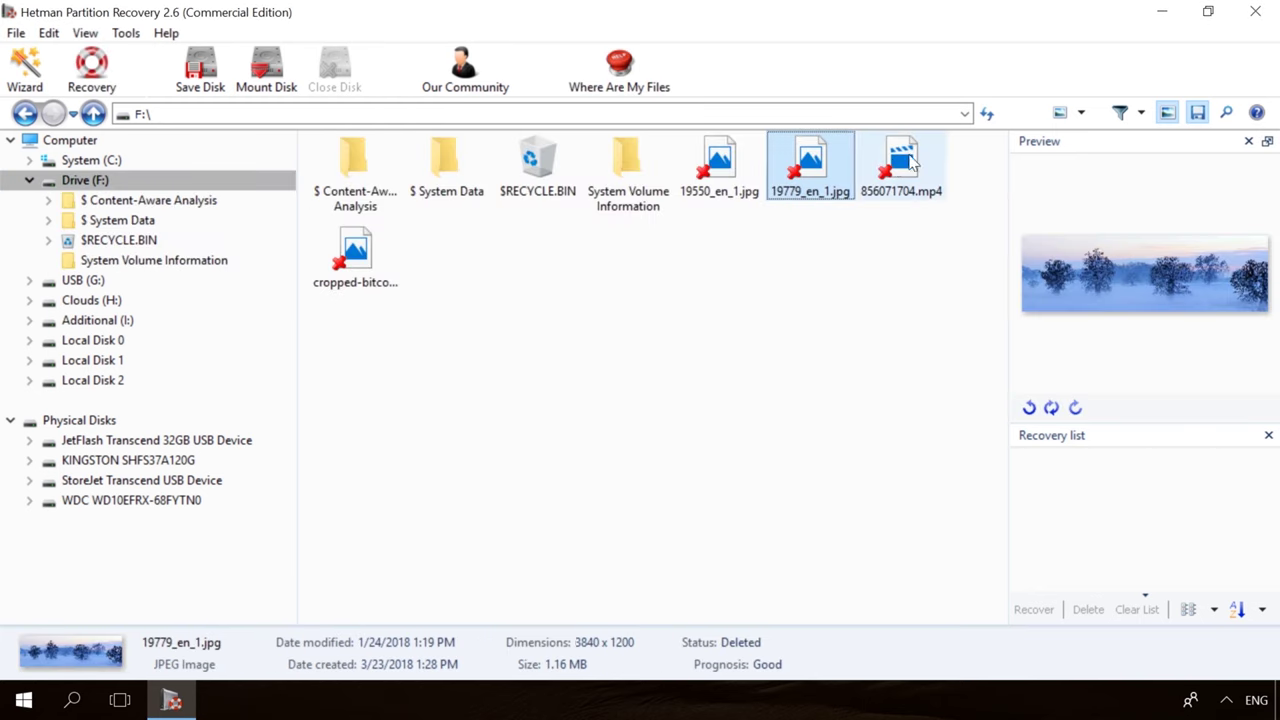
click(896, 166)
click(92, 68)
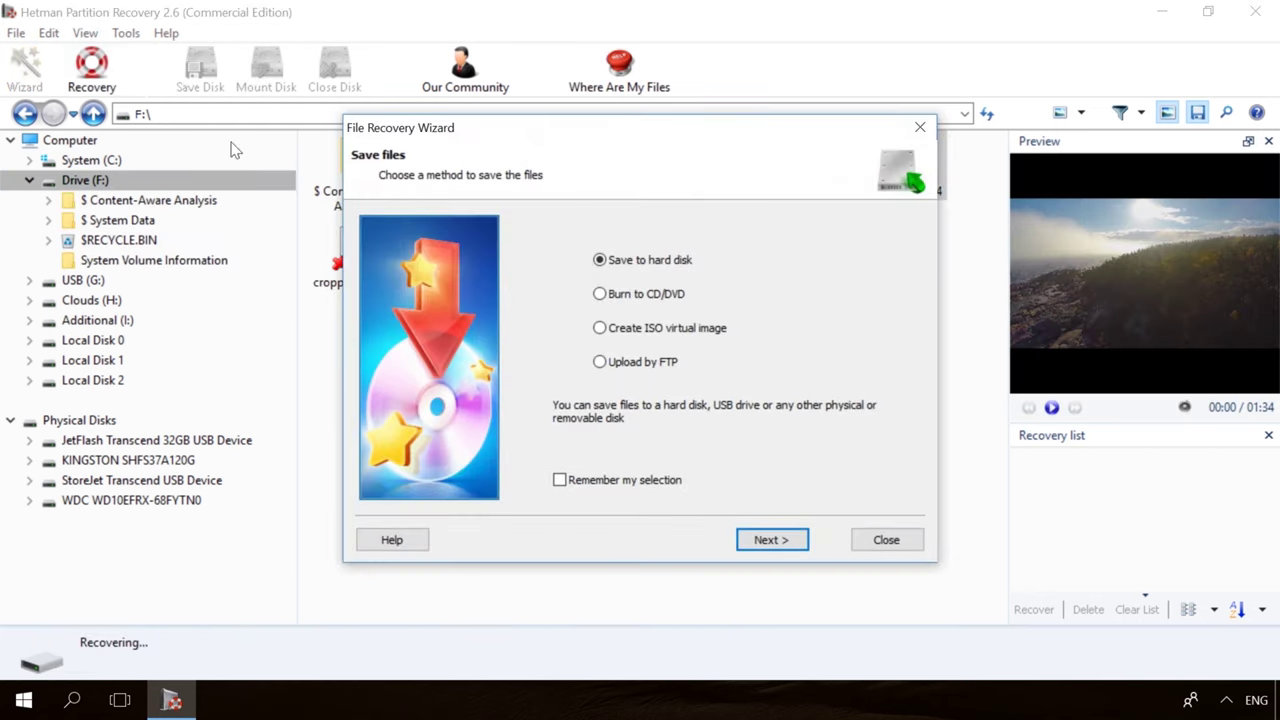
click(760, 540)
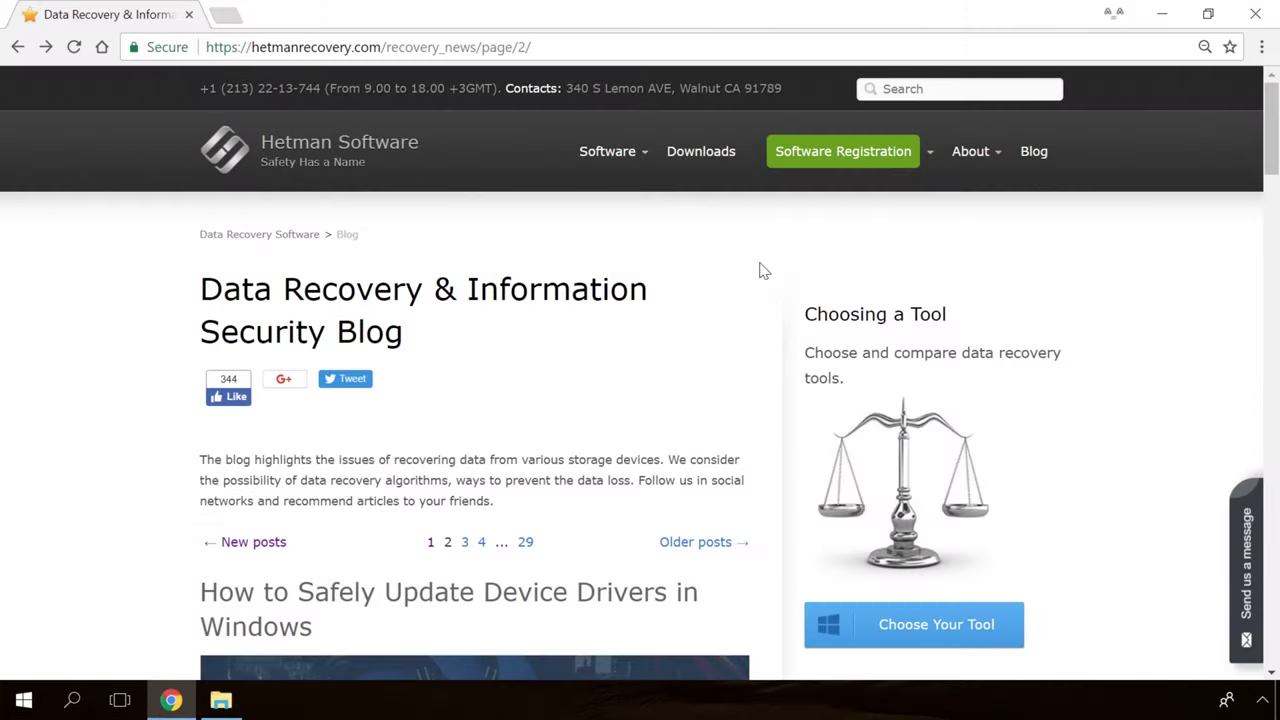
In the browser, look through the Hetman blog and read the article "How to Fix the Error 'Windows Detected a Hard Disk Problem'".
scroll(760, 270, down, 15)
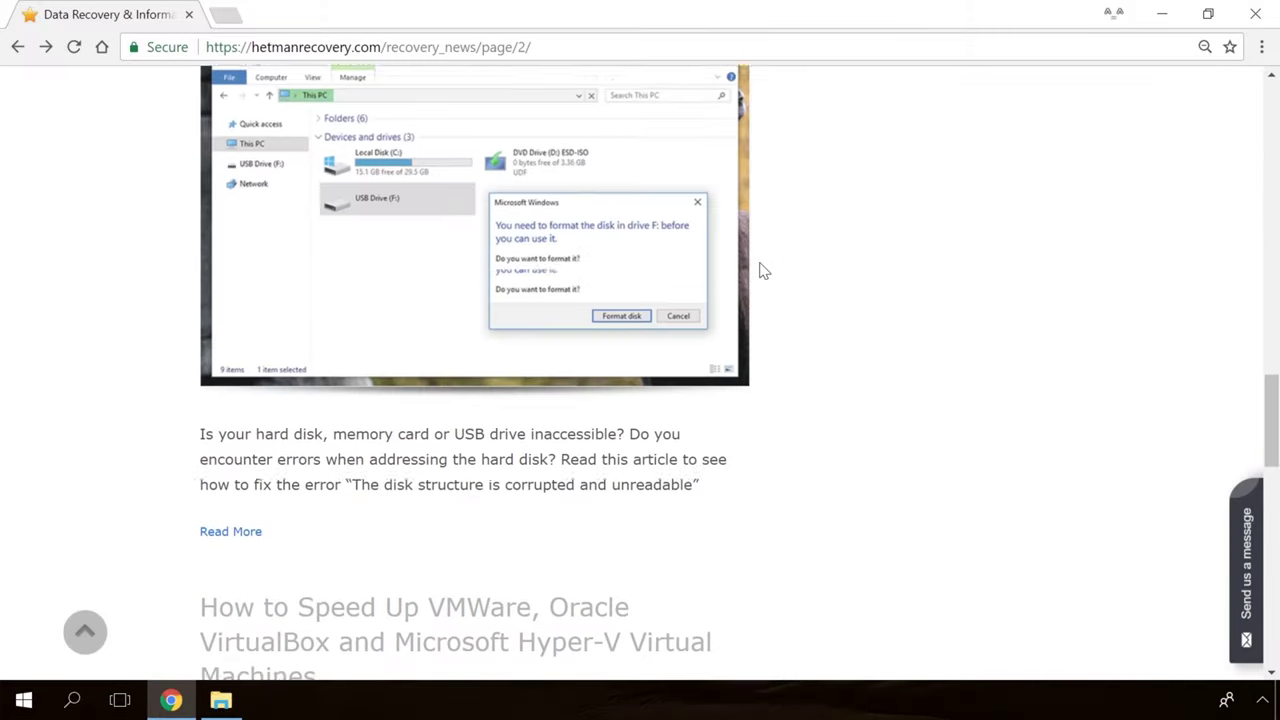
scroll(760, 270, down, 9)
scroll(760, 270, up, 7)
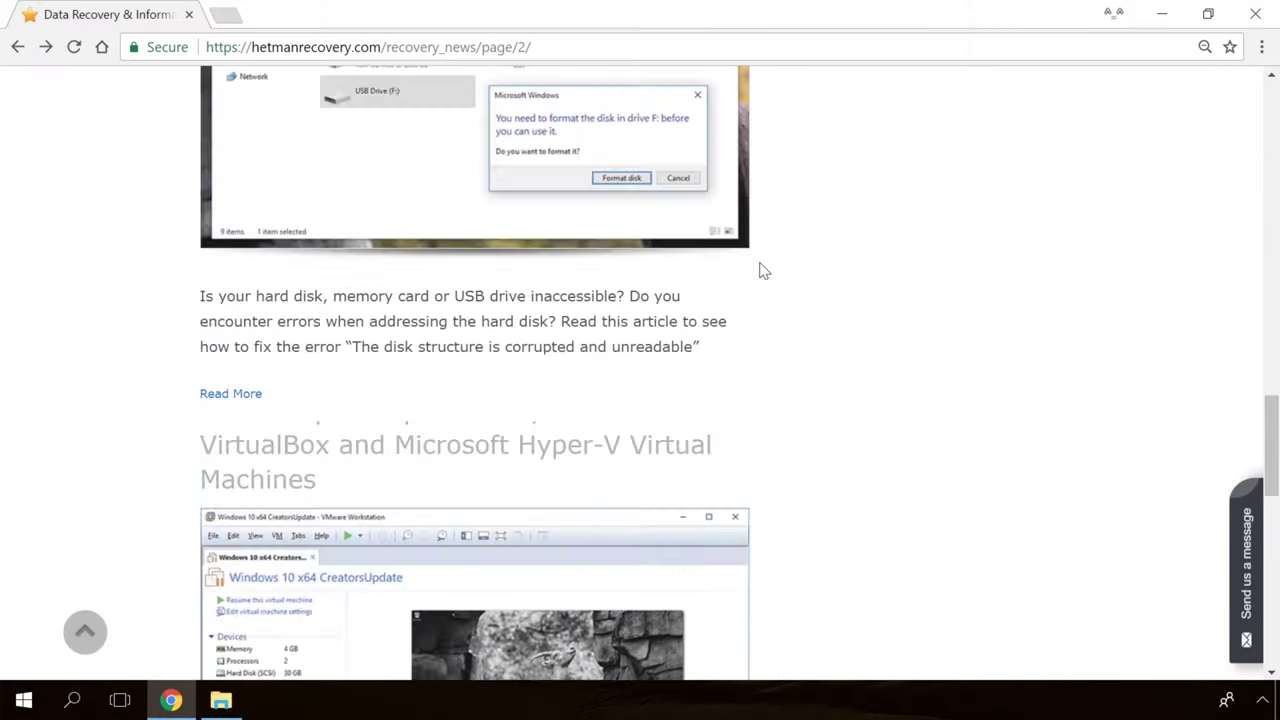
scroll(760, 270, up, 7)
click(486, 362)
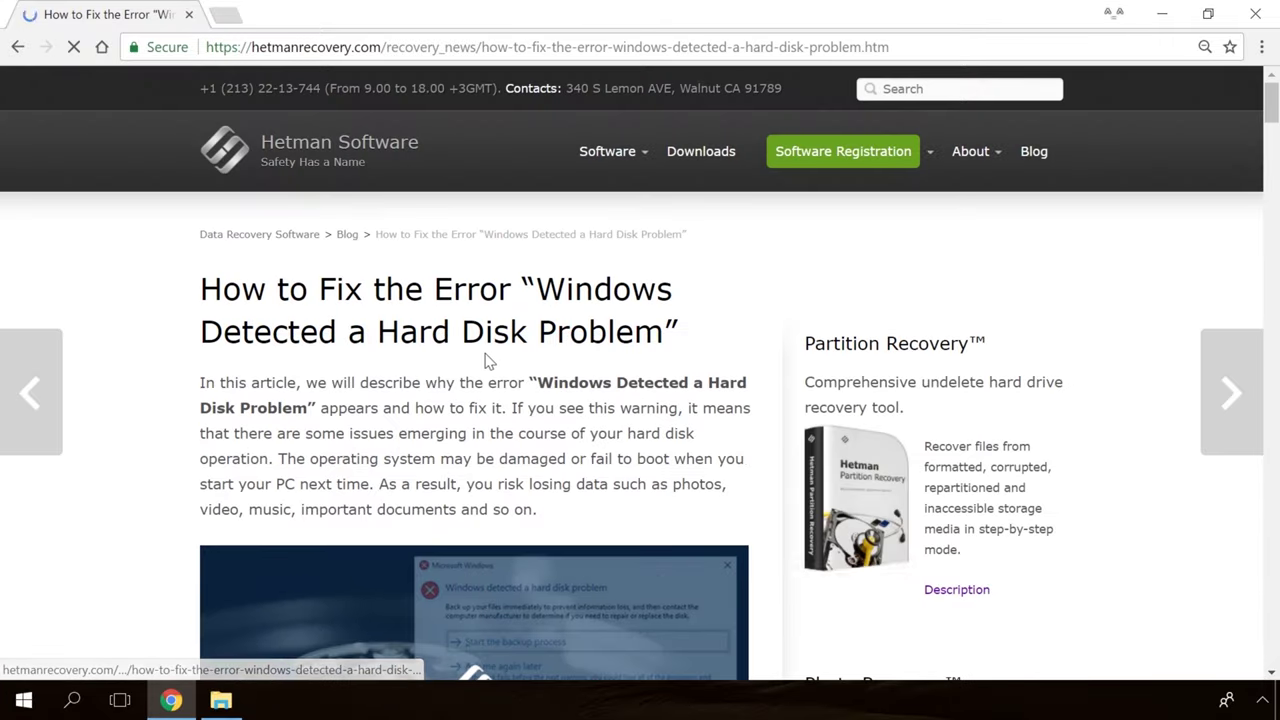
scroll(766, 430, down, 12)
scroll(762, 435, down, 18)
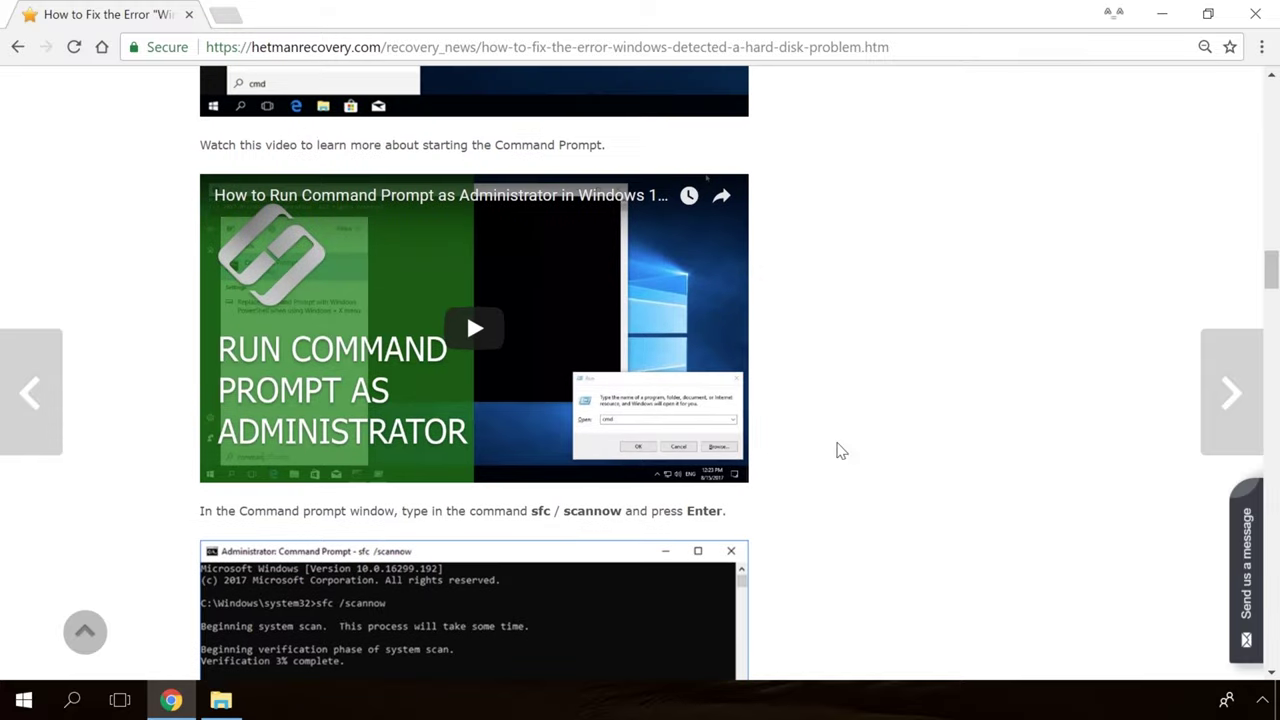
click(1253, 540)
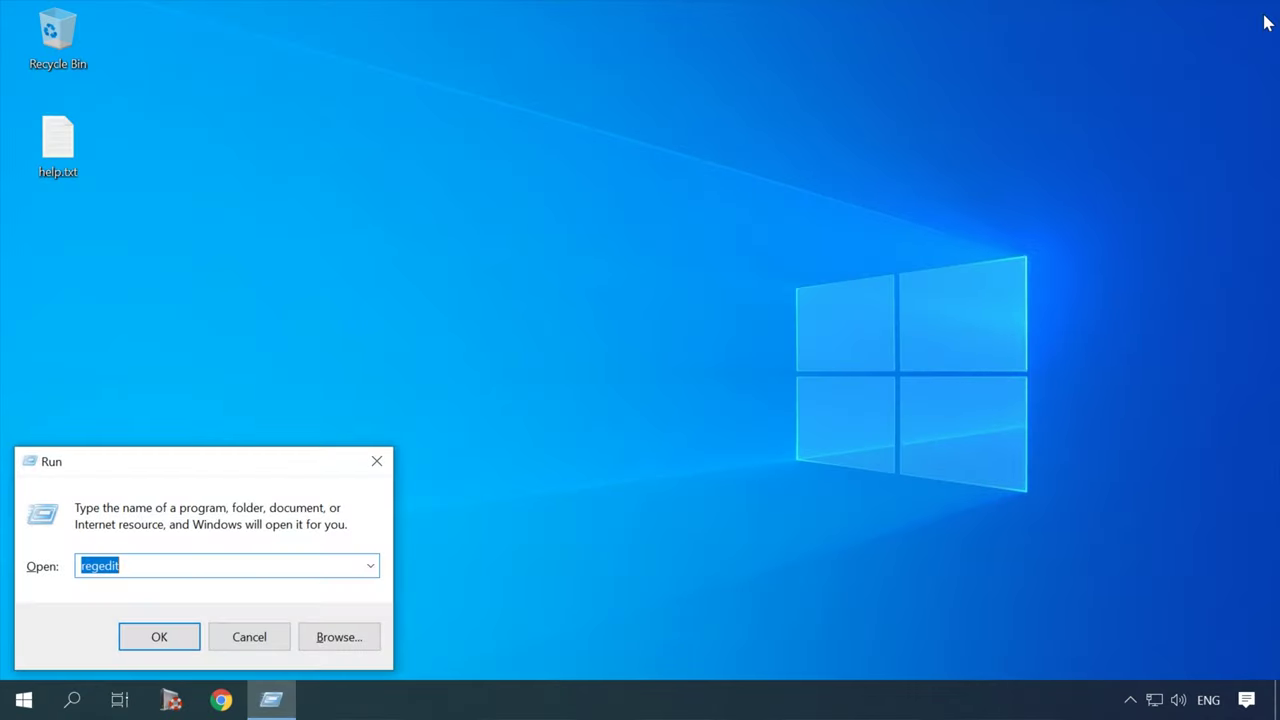
Run gpedit.msc to open the Local Group Policy Editor, maximize its window and widen the policy tree.
text(gpe)
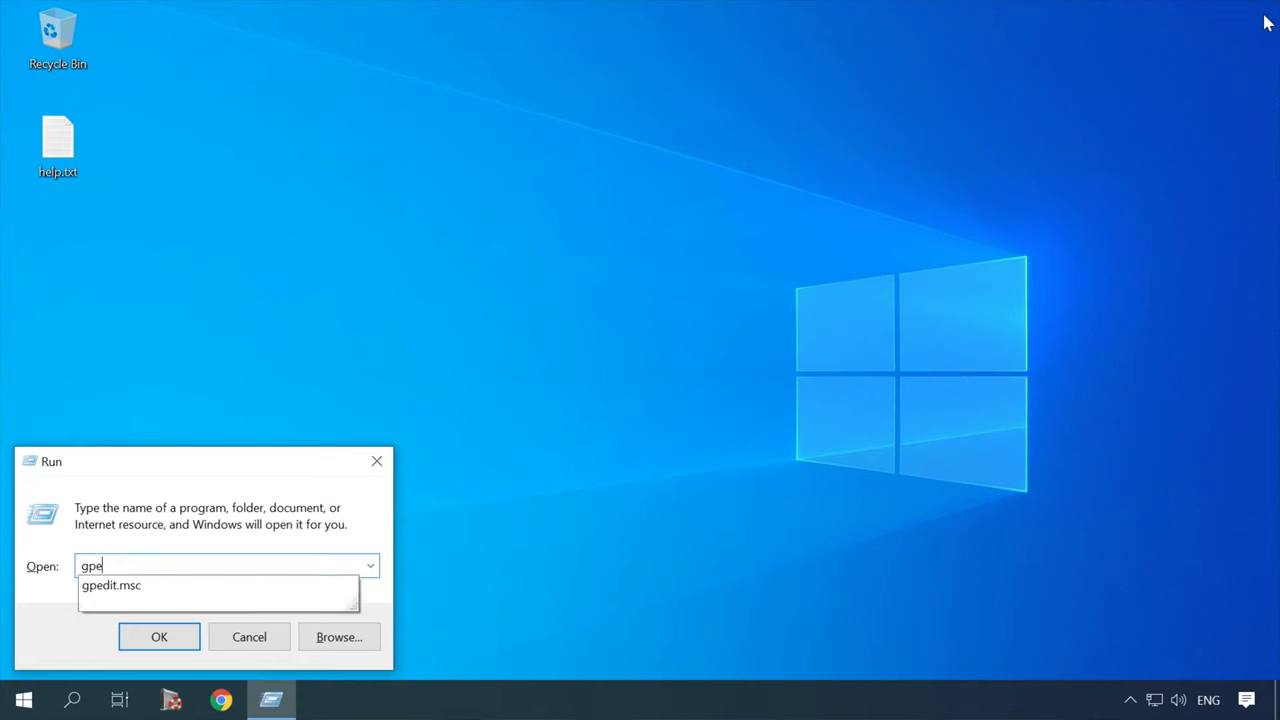
text(dit.msc)
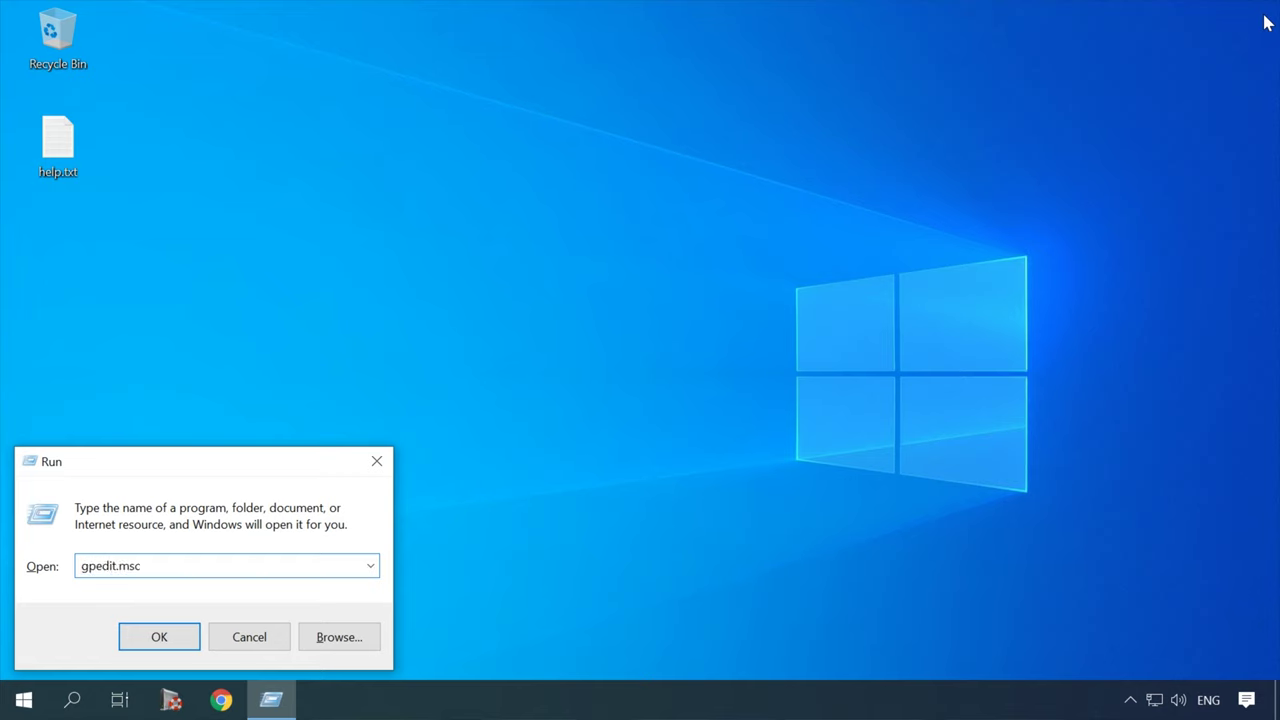
drag(148, 566, 81, 568)
click(169, 630)
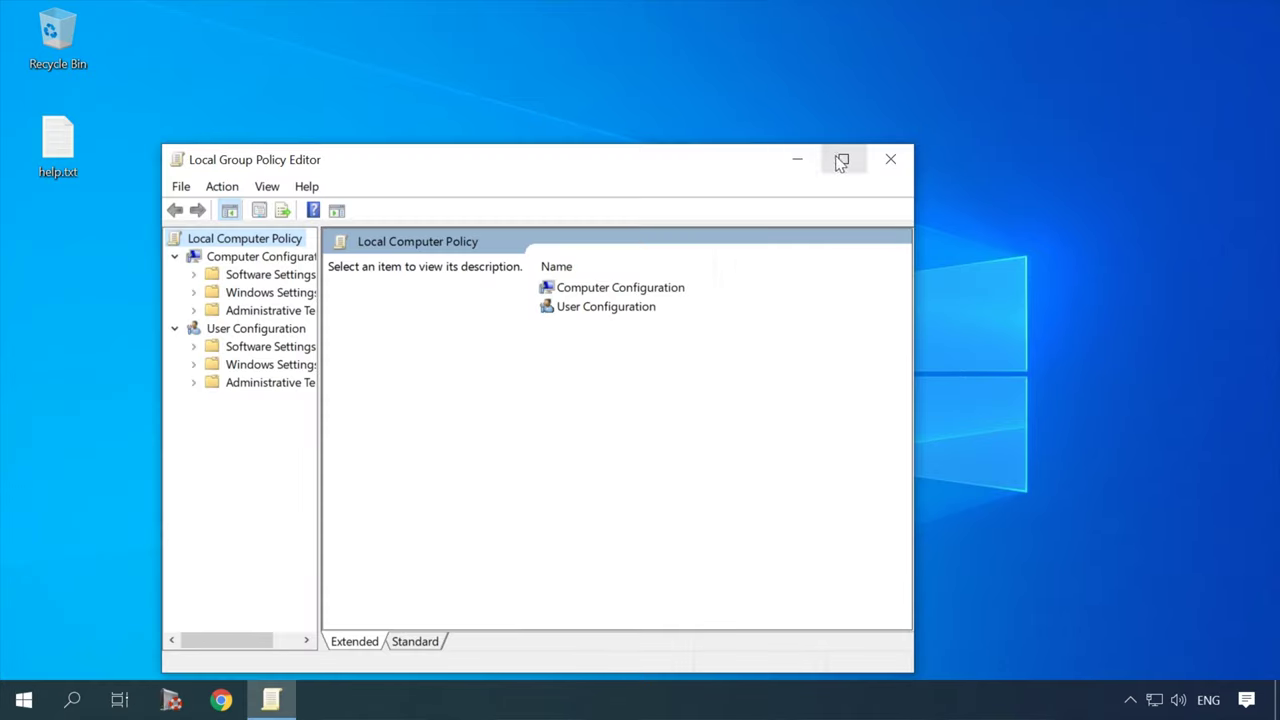
click(843, 159)
drag(156, 348, 268, 342)
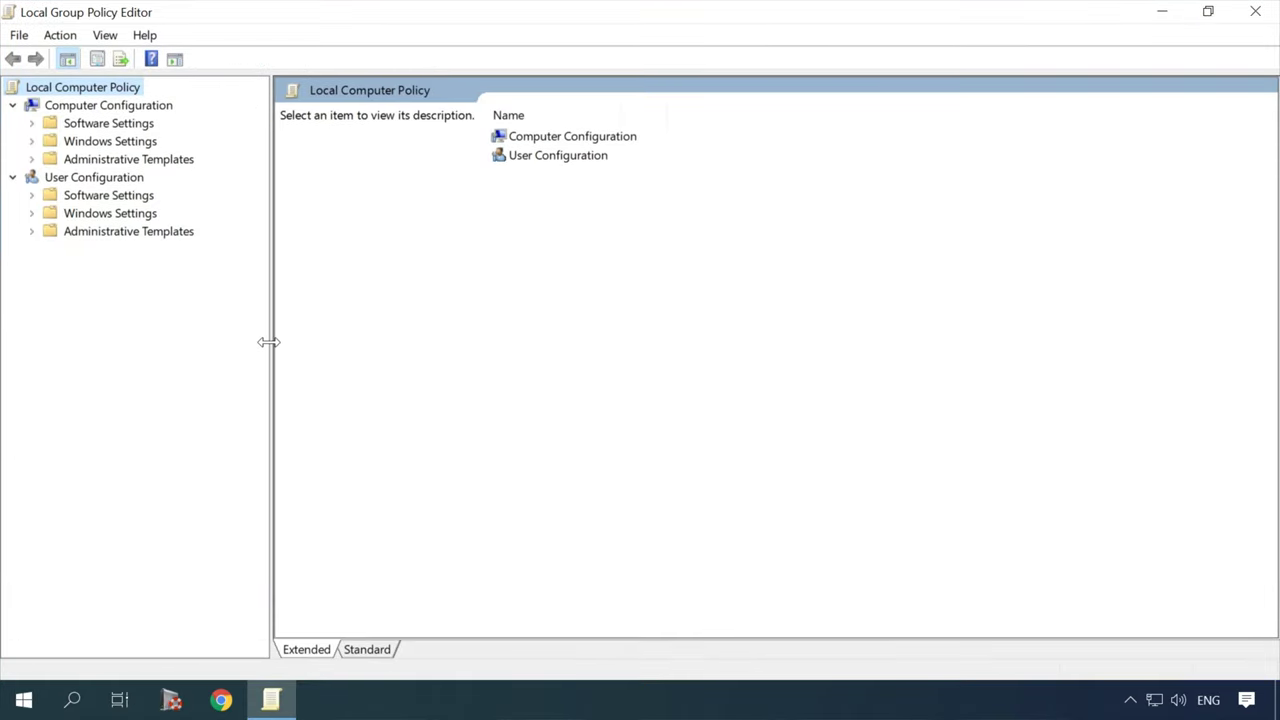
Open Computer Configuration > Administrative Templates > System > Device Guard and show its settings in the Standard view.
click(100, 106)
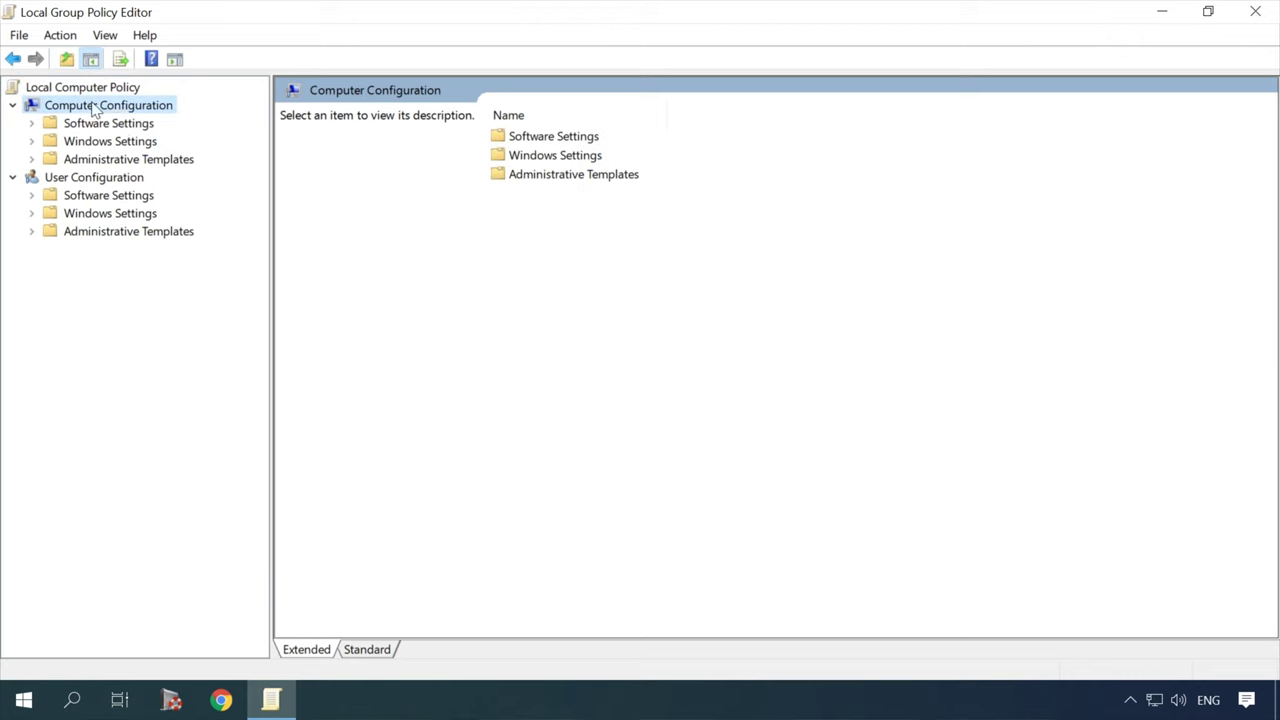
click(90, 160)
double_click(52, 163)
double_click(96, 266)
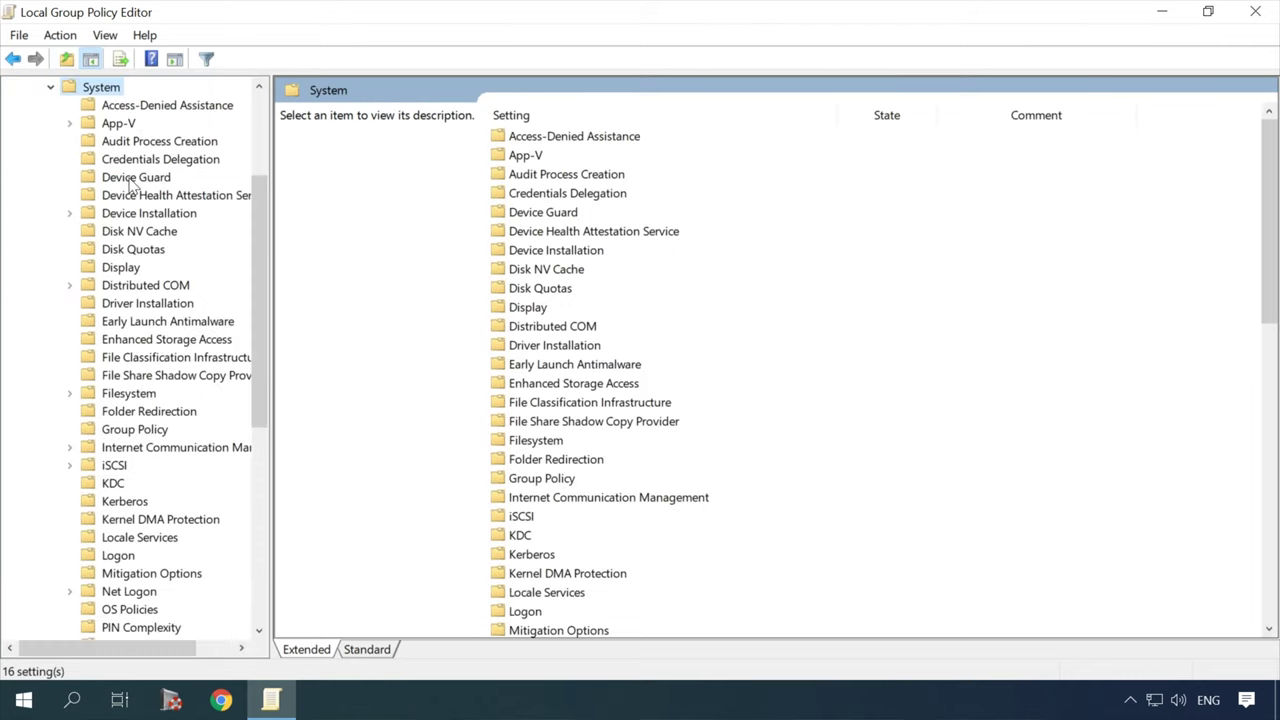
click(135, 178)
click(367, 651)
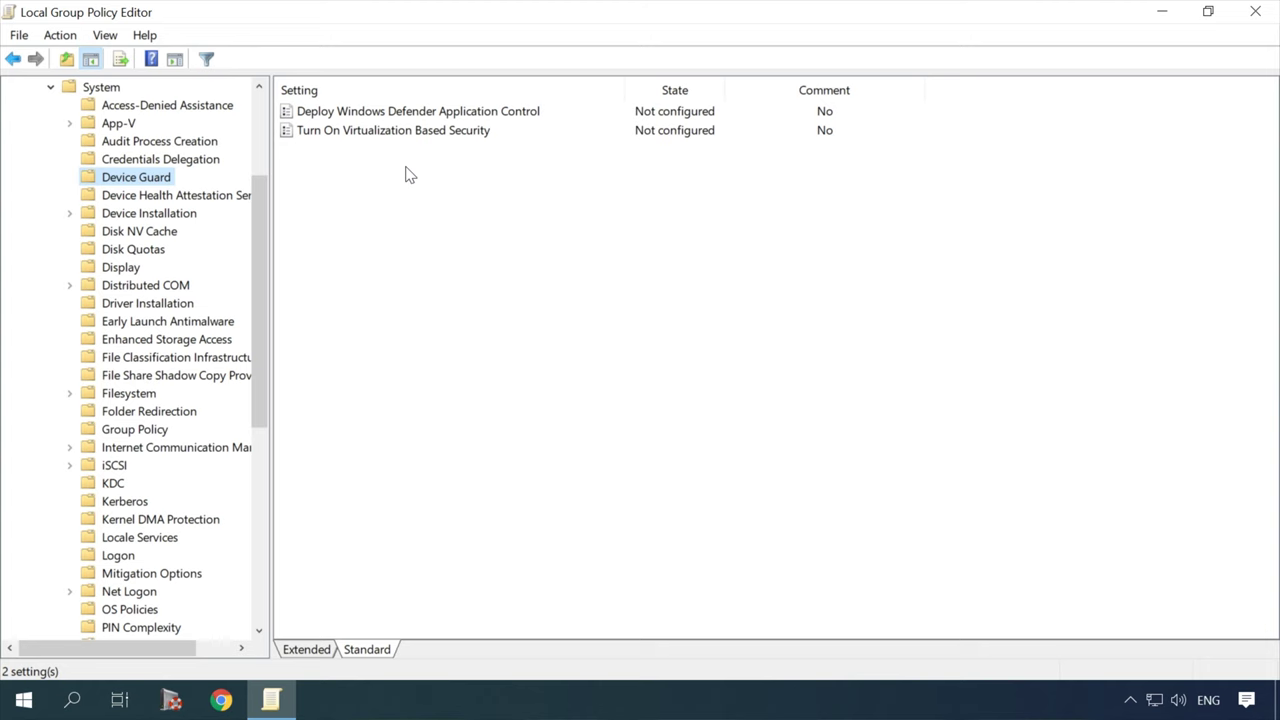
Set the Turn On Virtualization Based Security policy to Disabled, save it and close the Local Group Policy Editor.
click(461, 134)
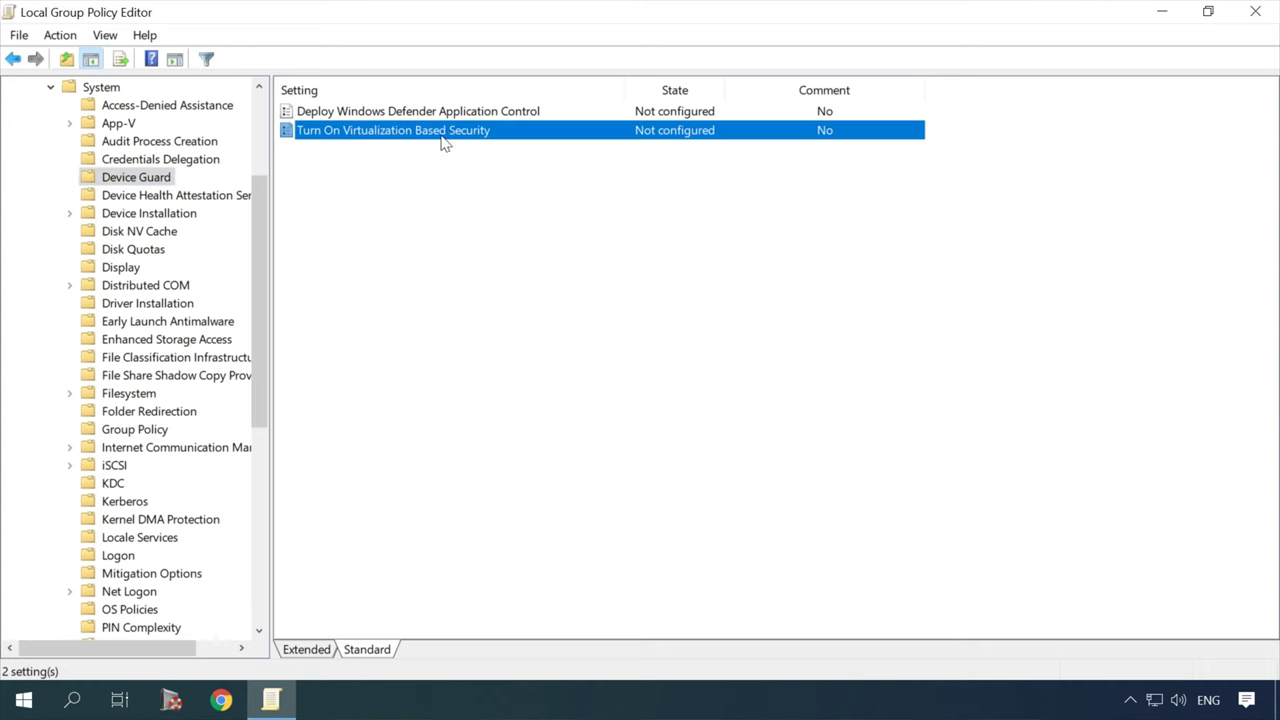
double_click(381, 136)
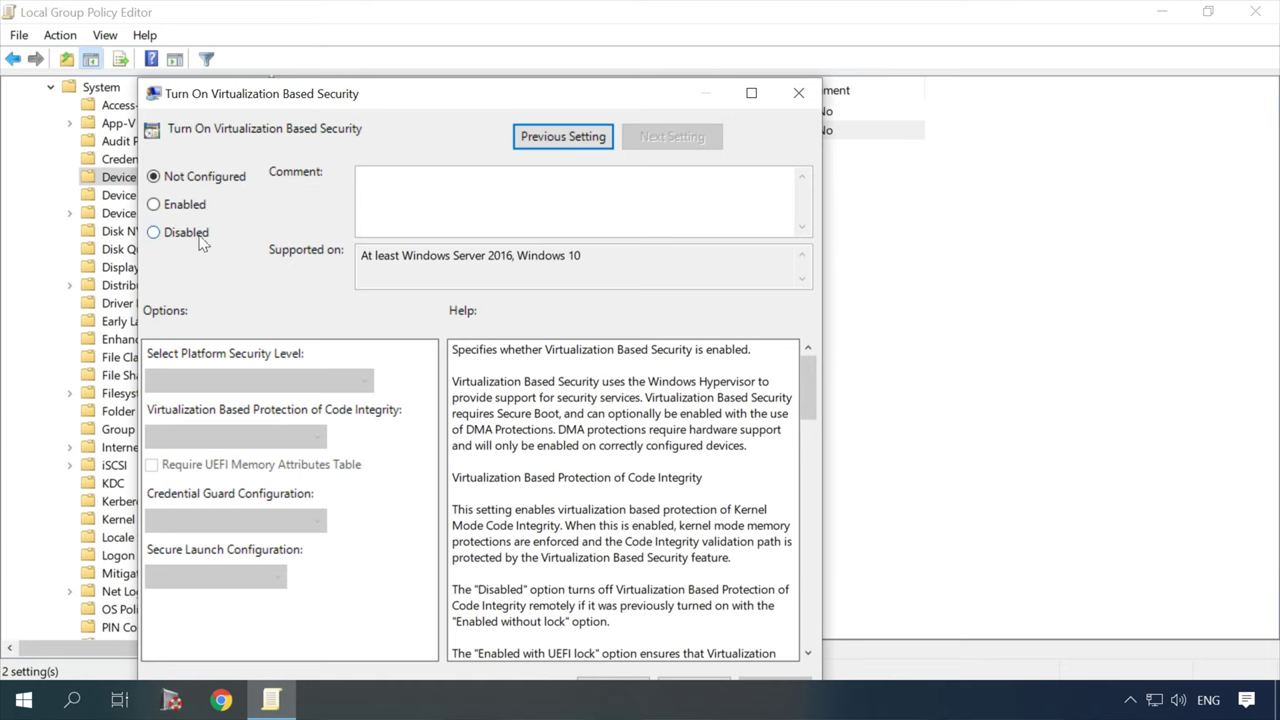
click(154, 233)
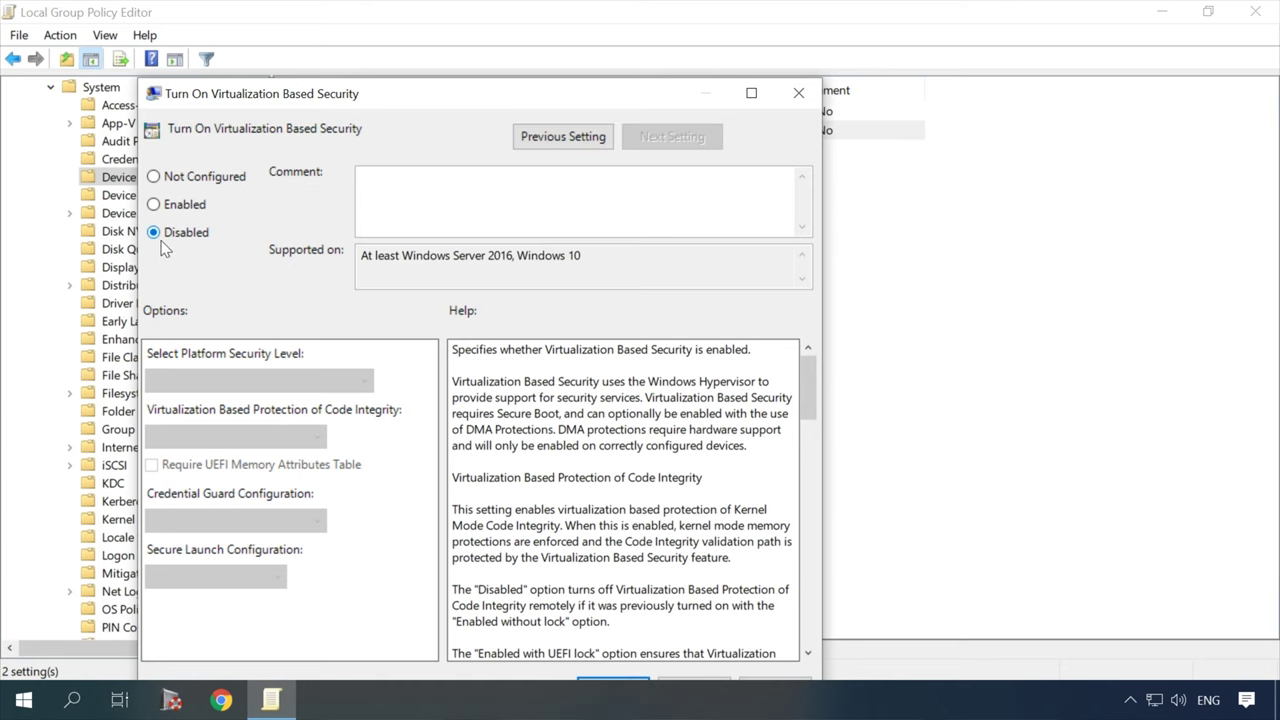
drag(400, 98, 466, 54)
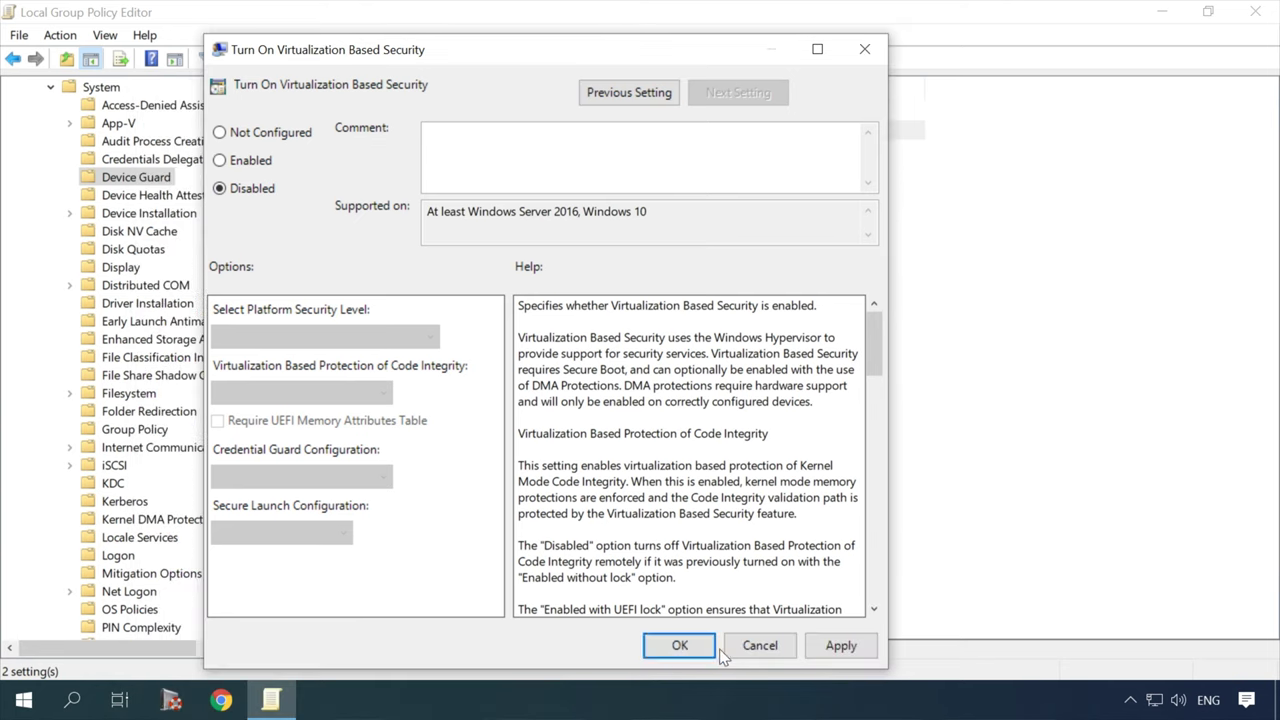
click(708, 648)
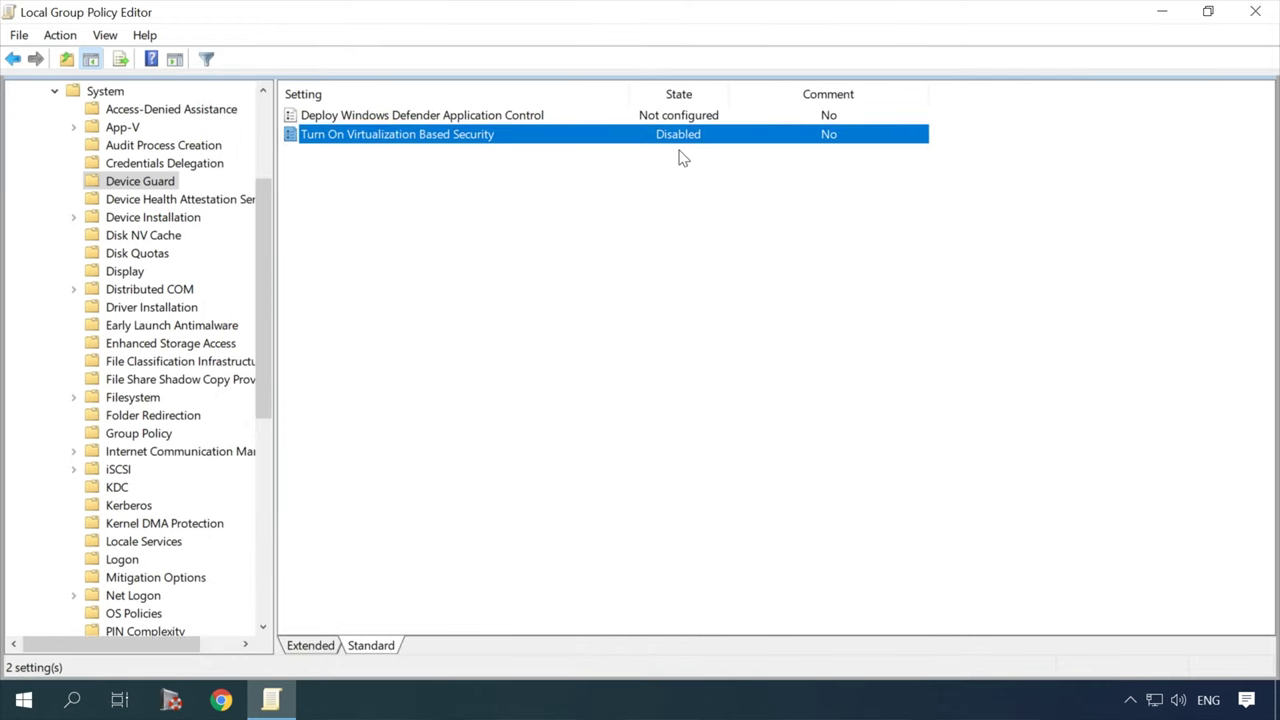
click(1250, 15)
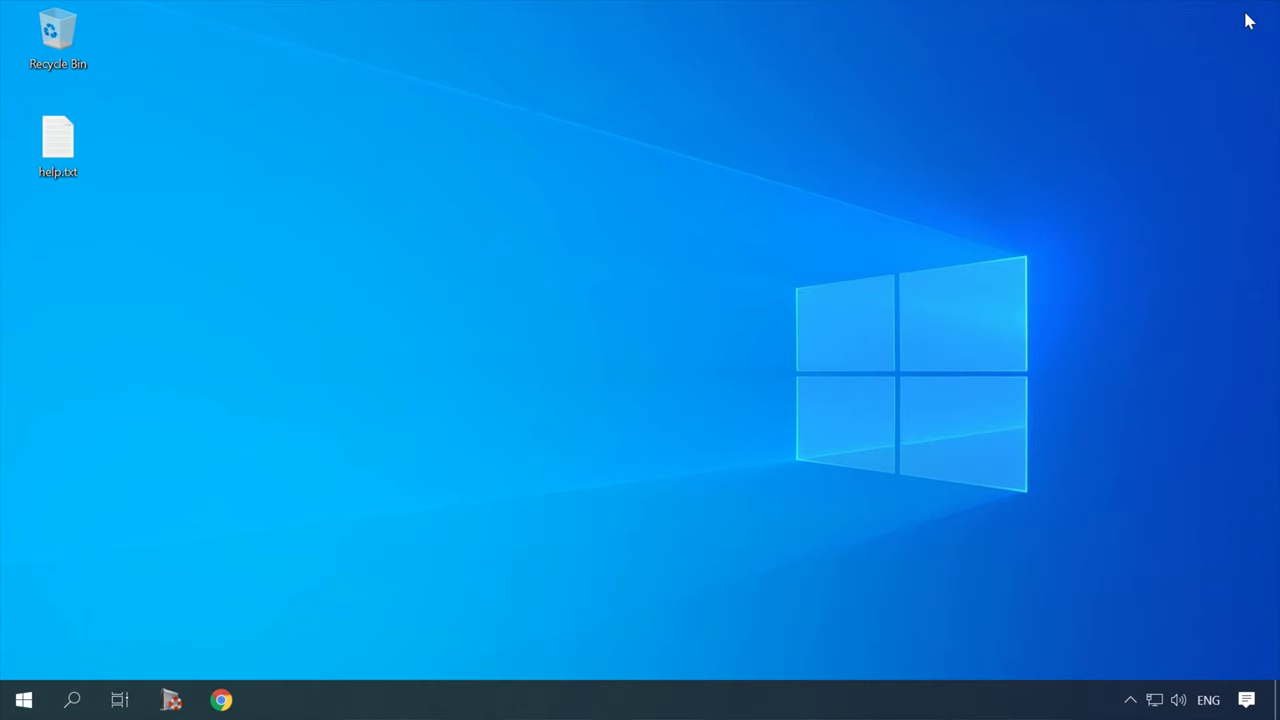
Find and open Control Panel, then bring up the Windows features list from Programs and Features.
click(73, 700)
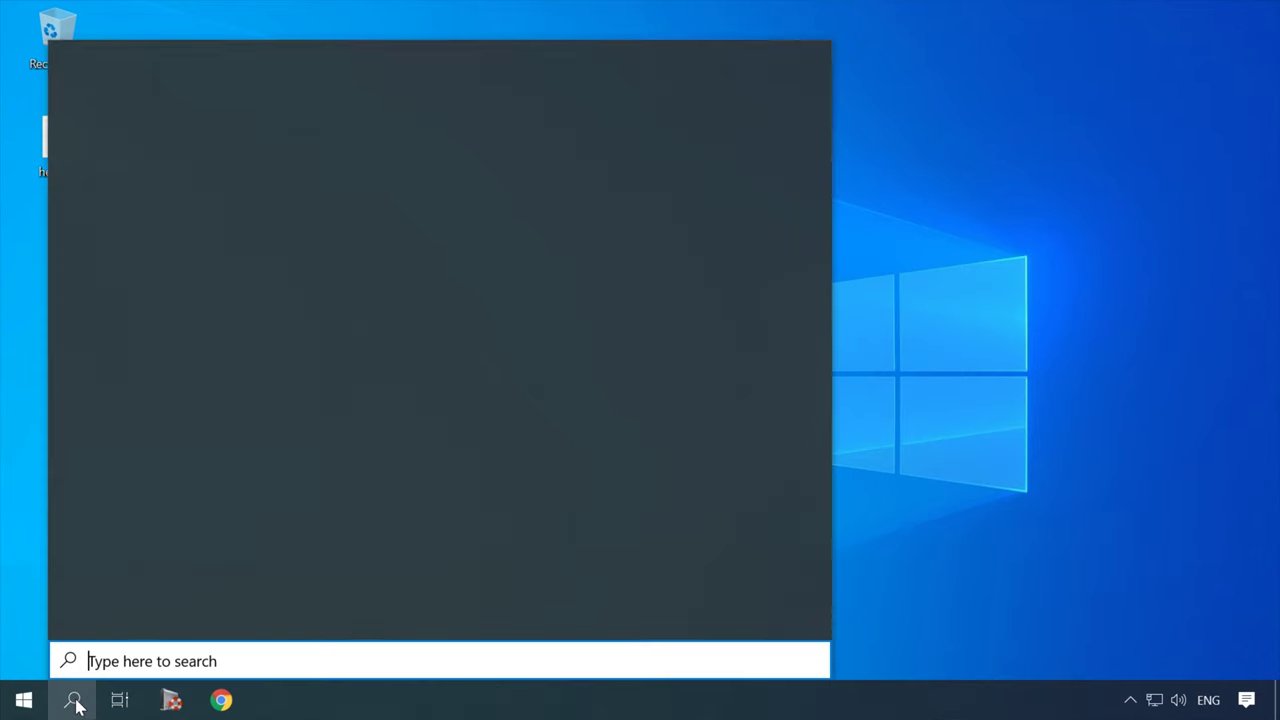
text(control)
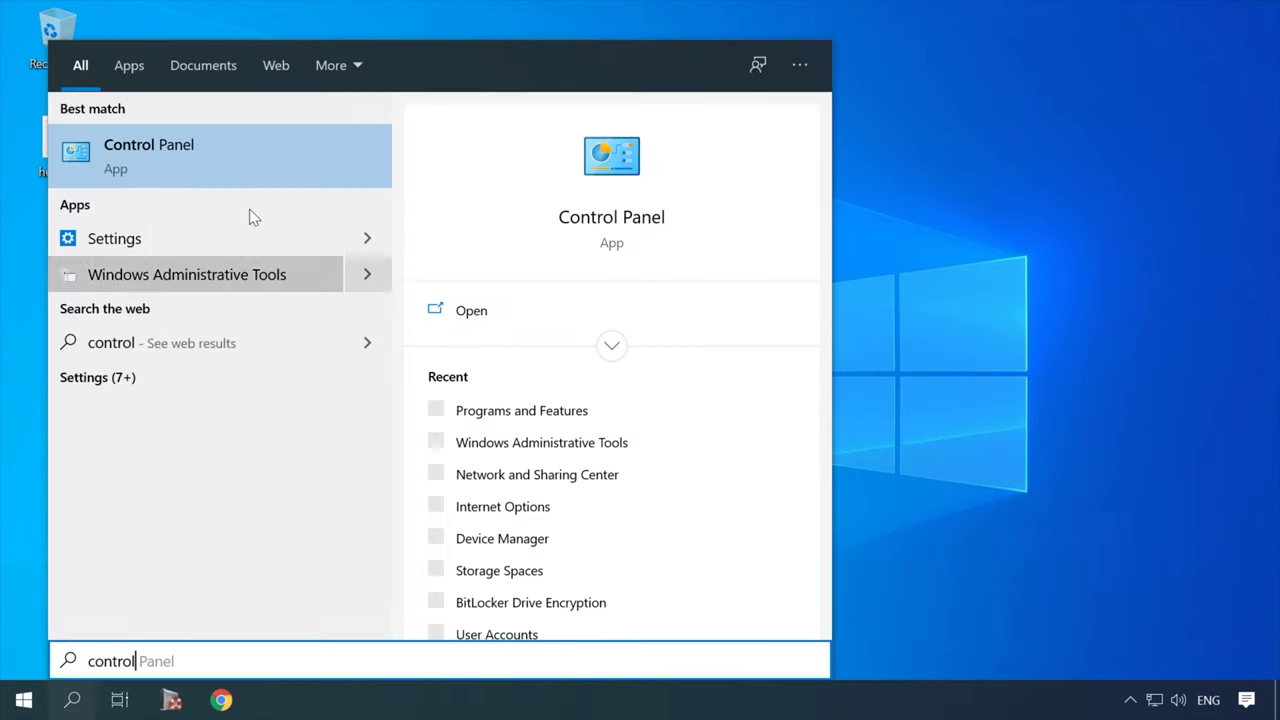
click(197, 141)
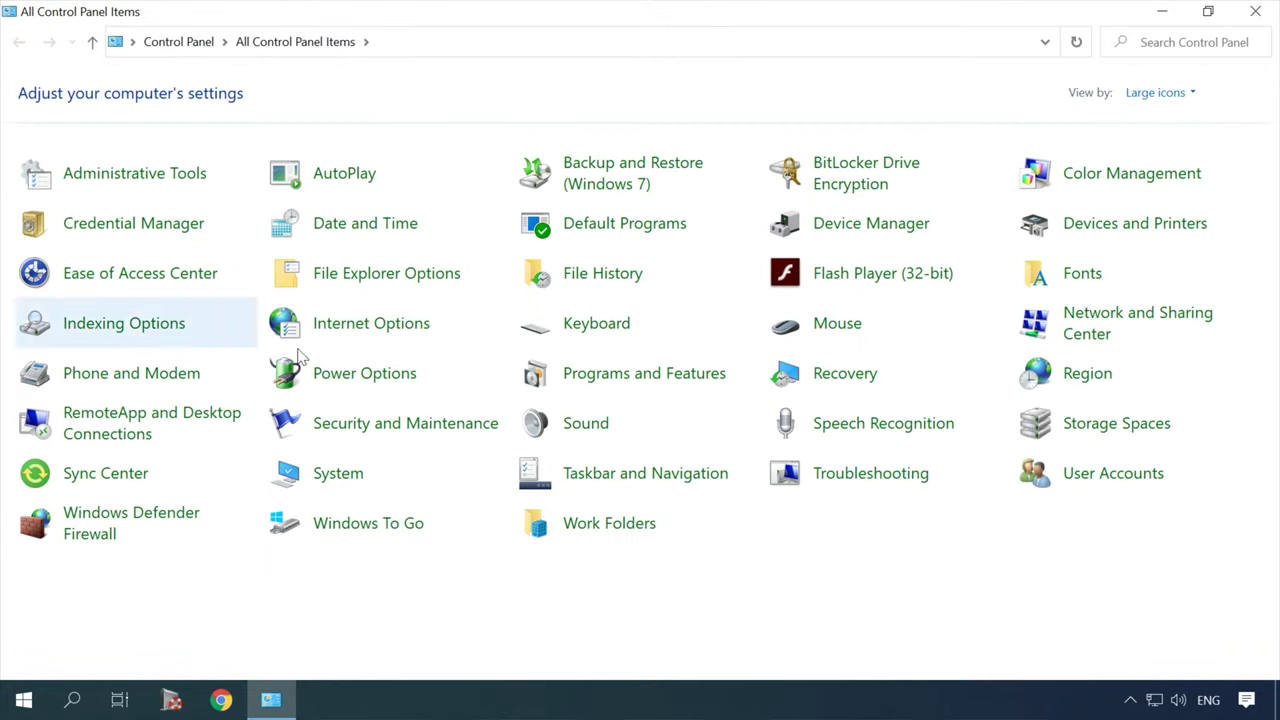
click(632, 376)
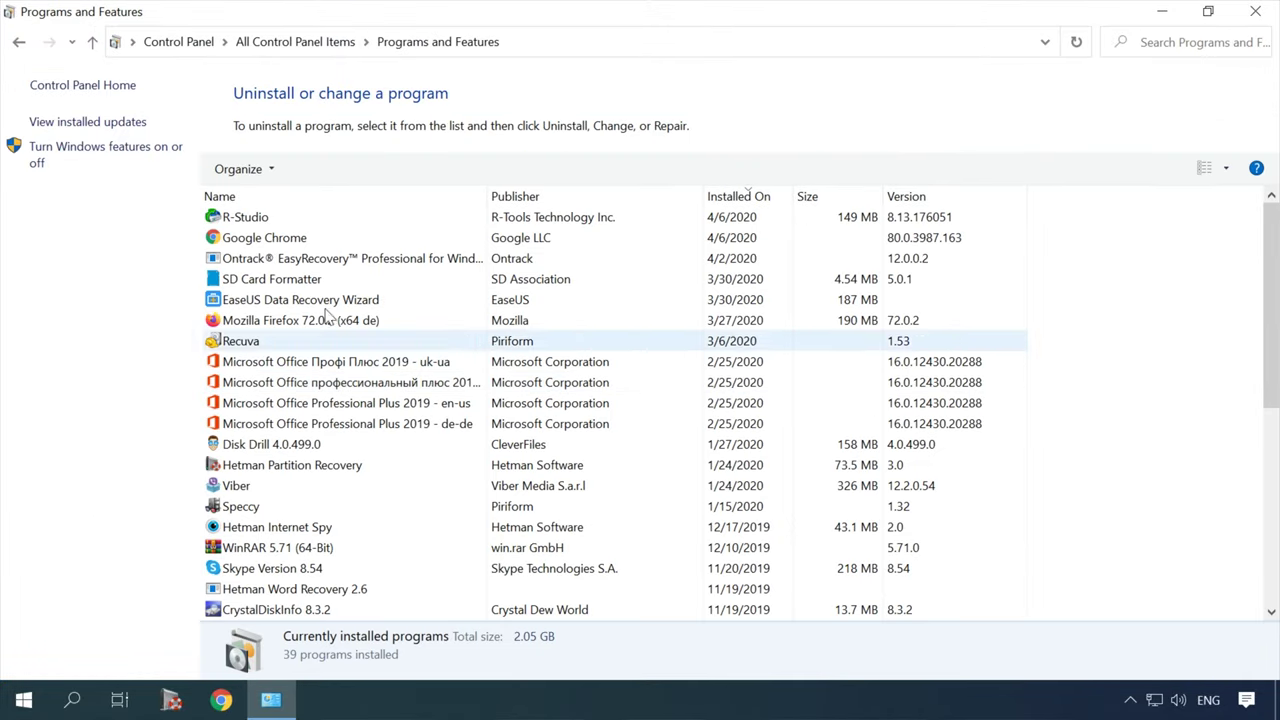
click(93, 153)
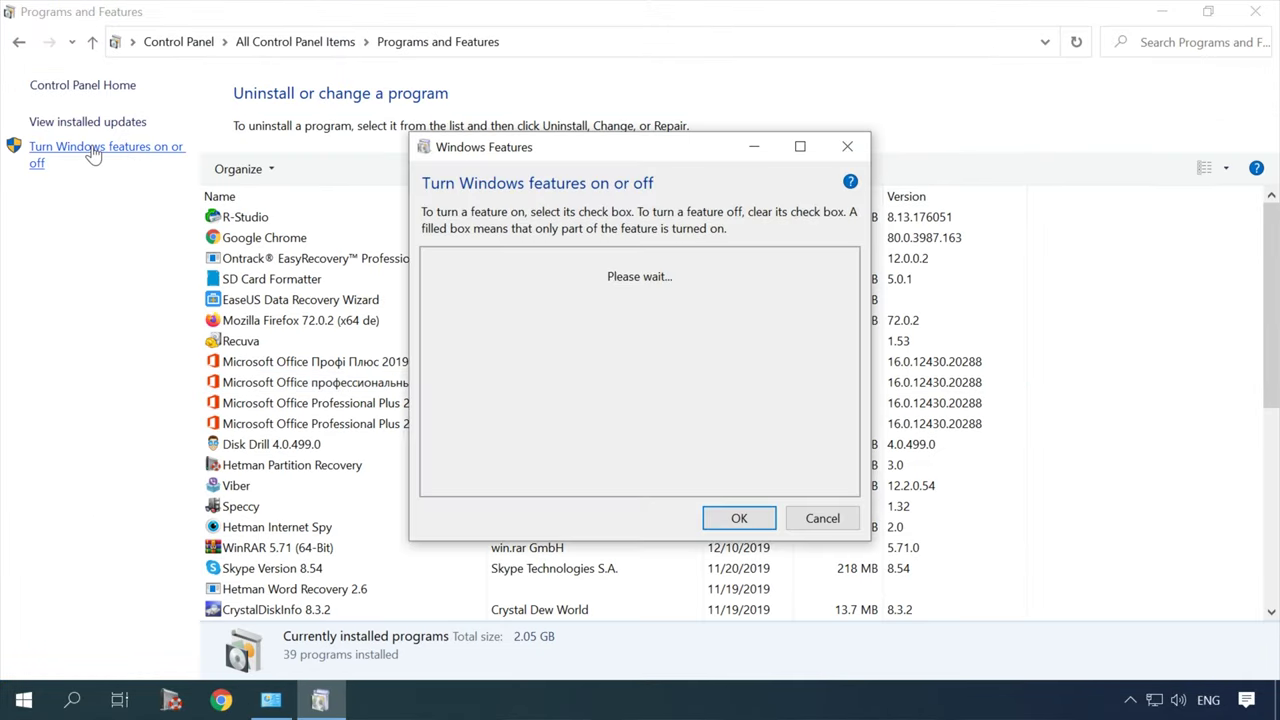
drag(558, 156, 455, 160)
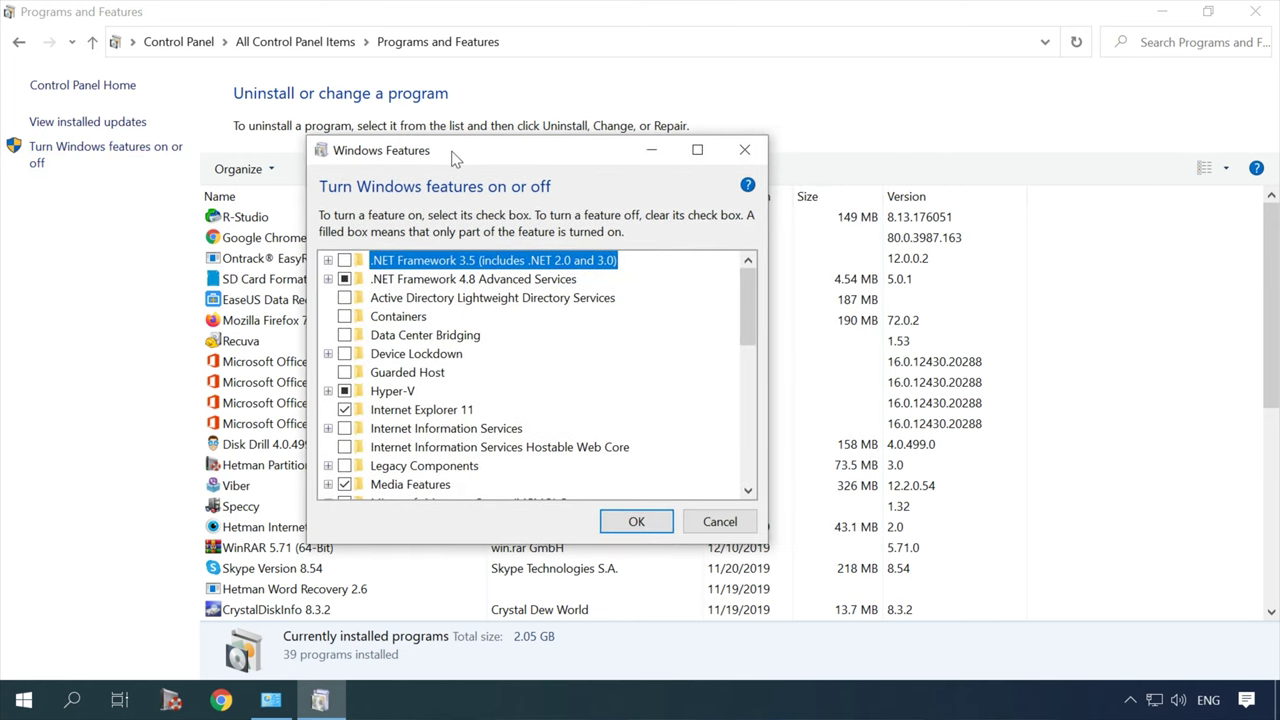
Turn off the Hyper-V Windows feature and apply the change.
click(390, 394)
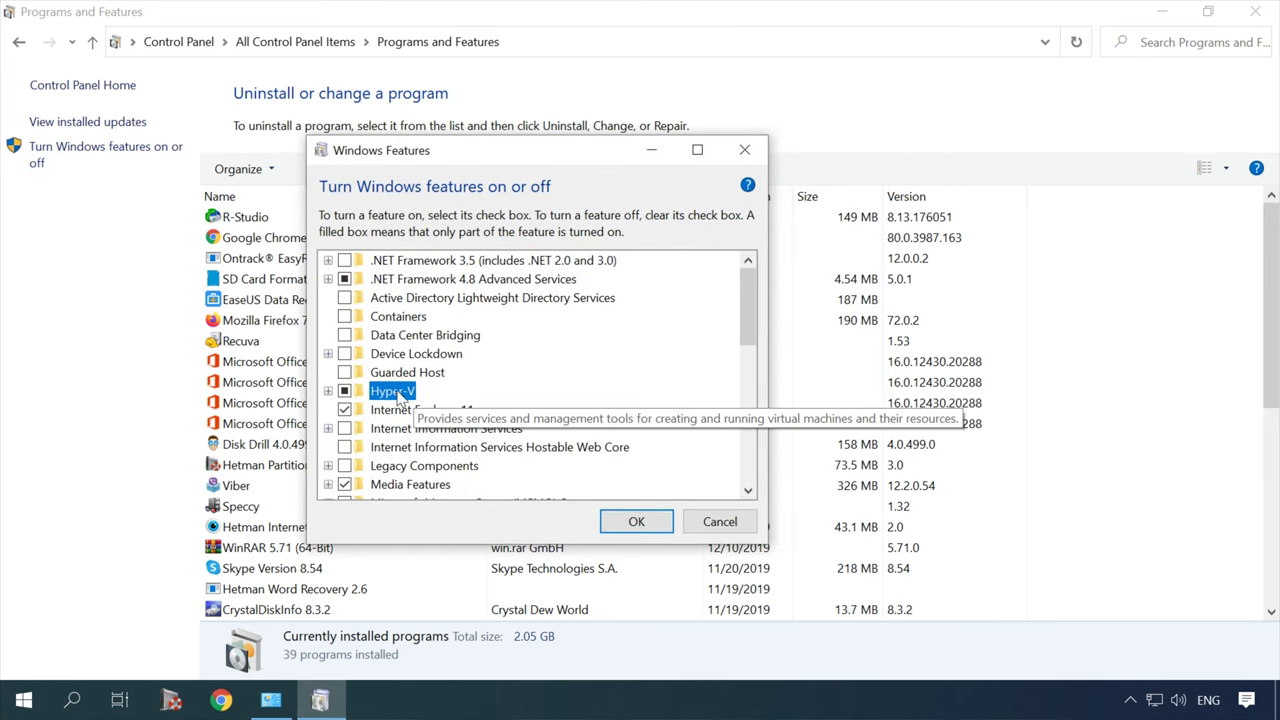
click(345, 391)
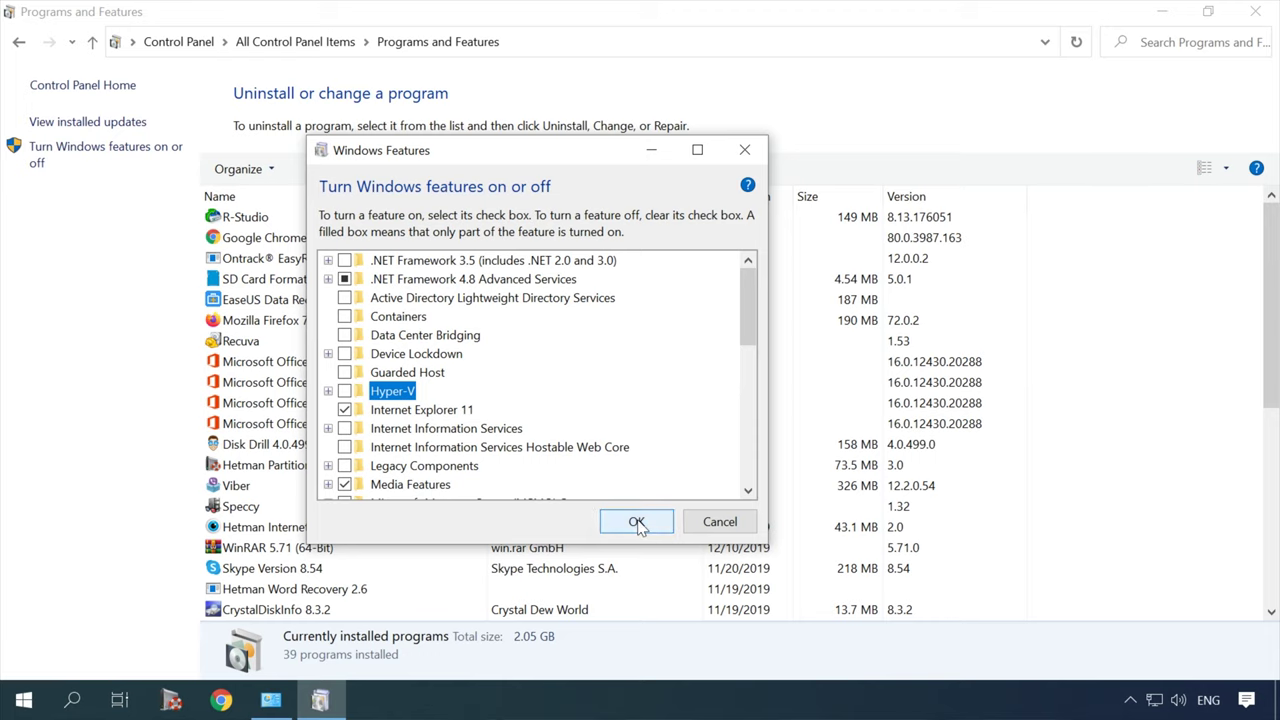
click(634, 521)
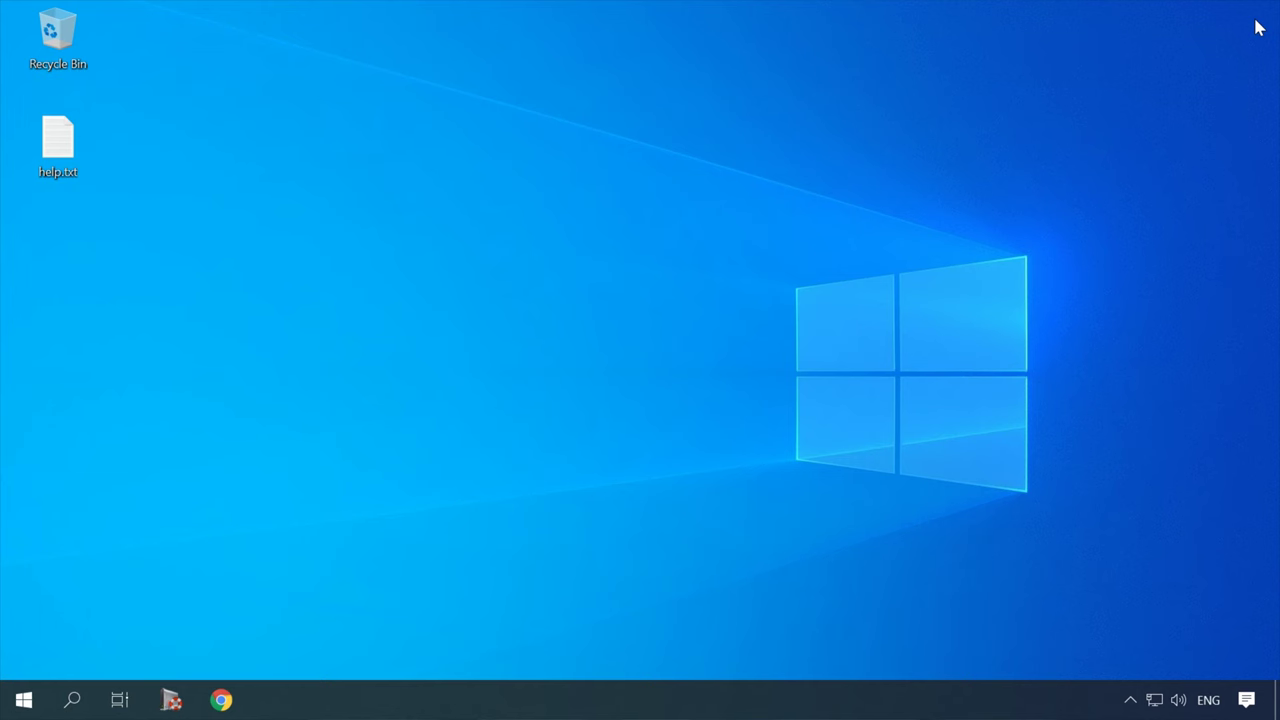
Search Windows for cmd, run Command Prompt as administrator and move its window clear of the desktop icons.
click(72, 700)
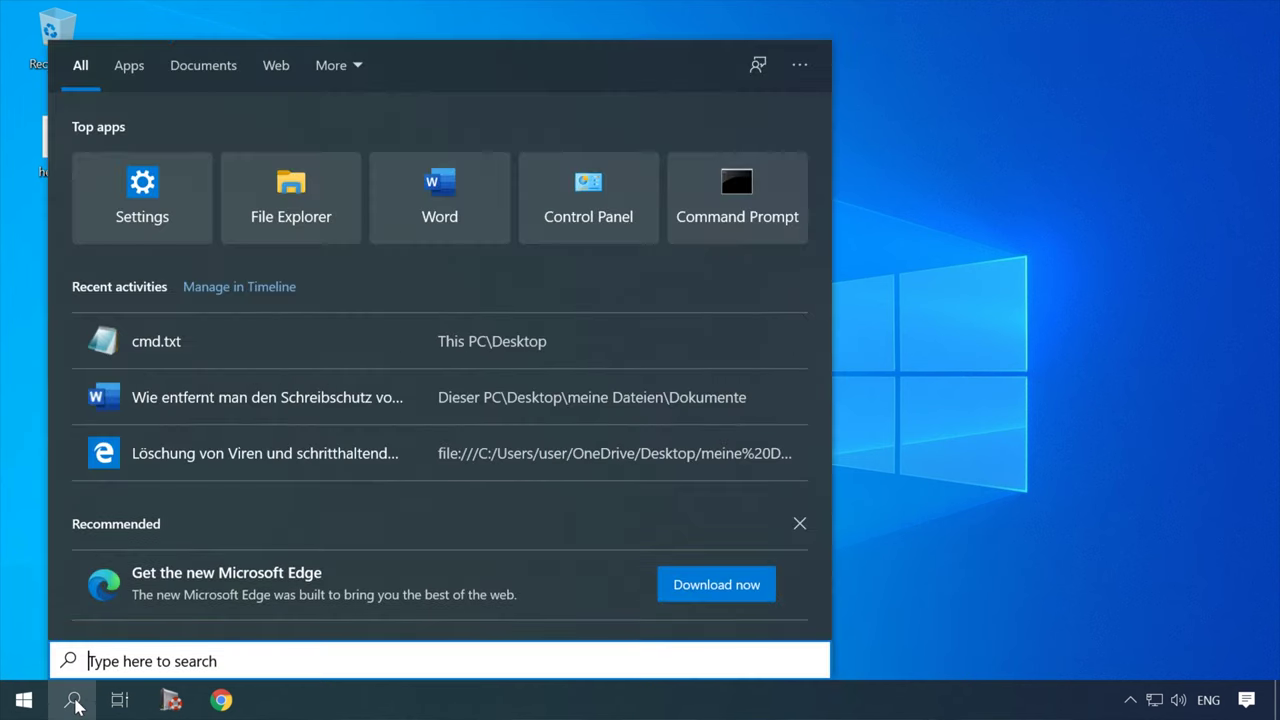
text(cmd)
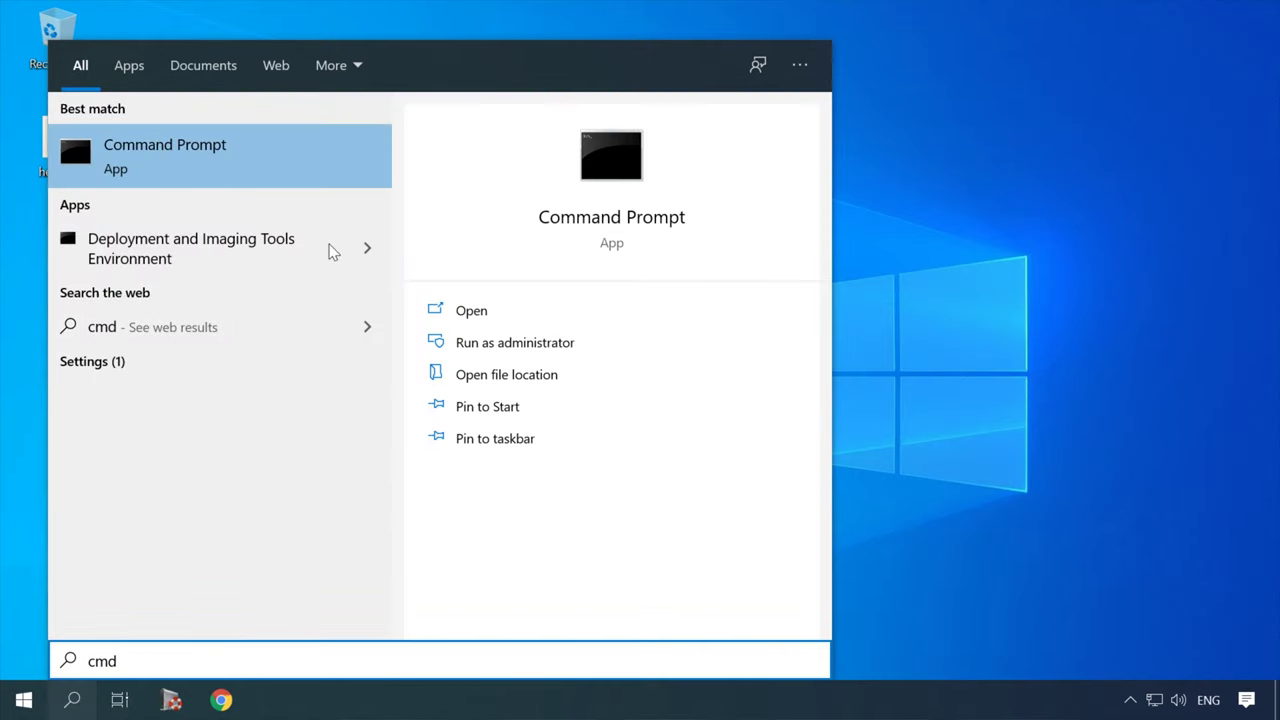
click(518, 345)
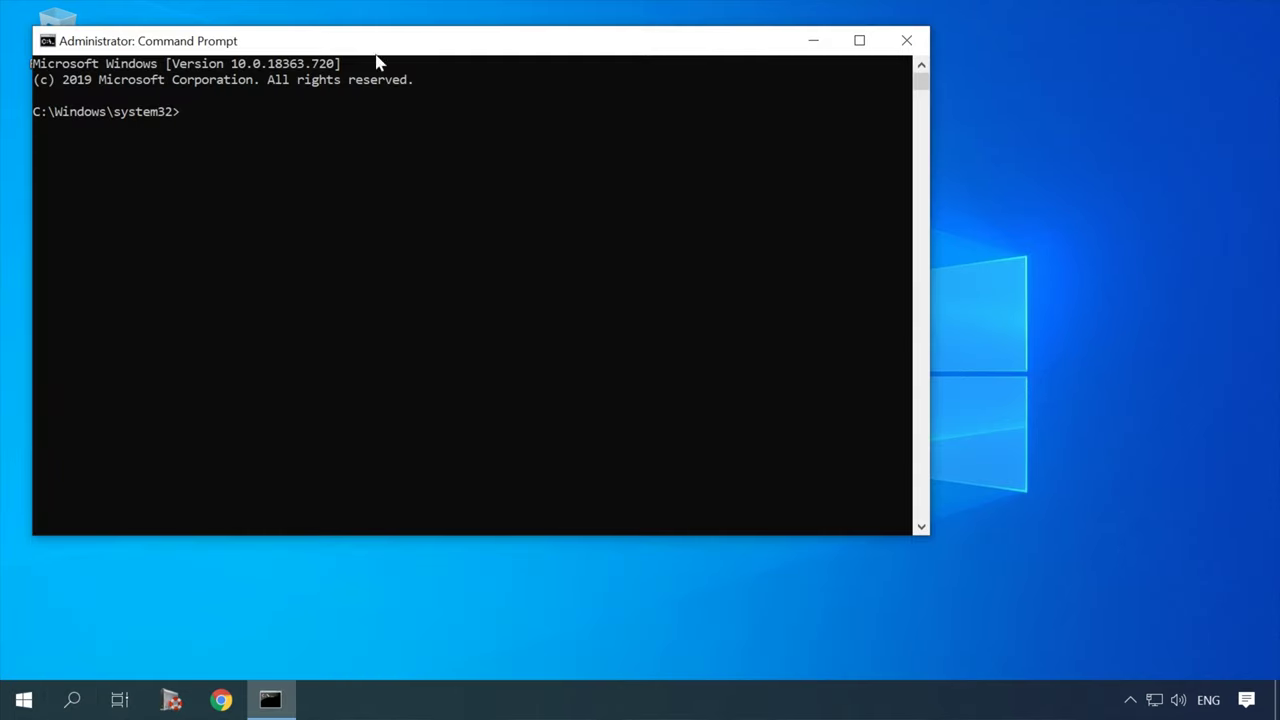
drag(377, 46, 477, 45)
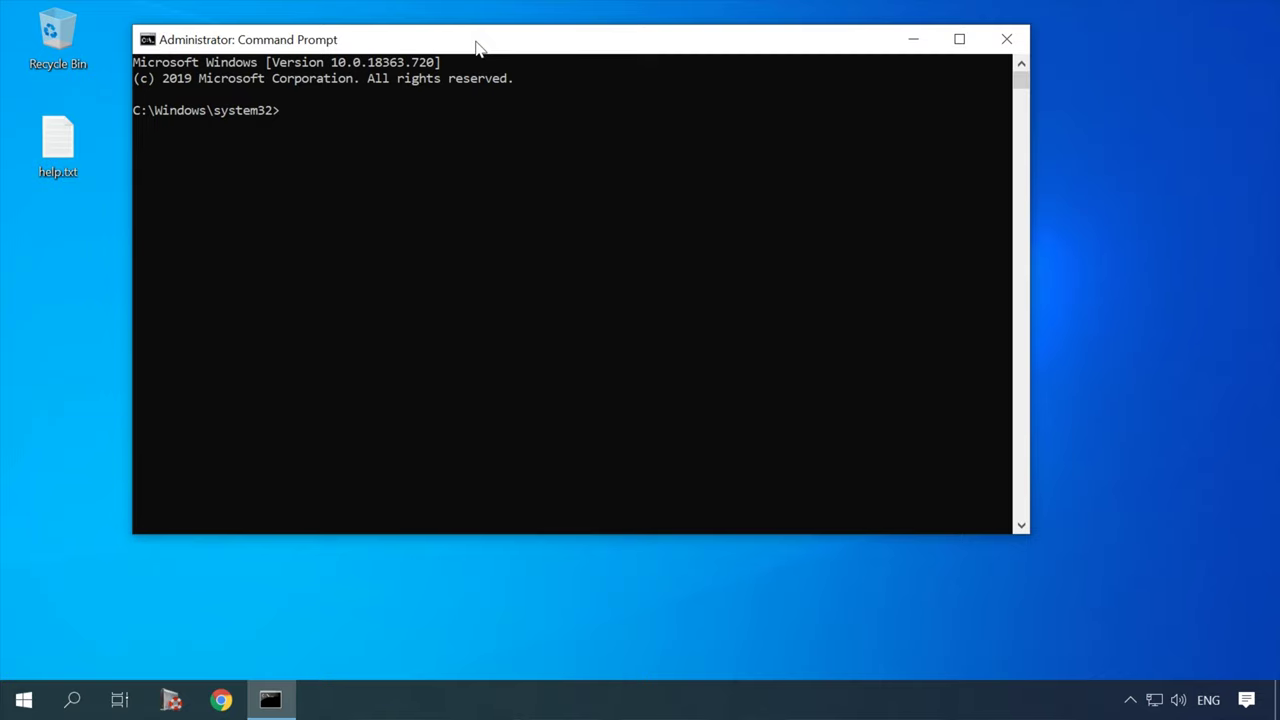
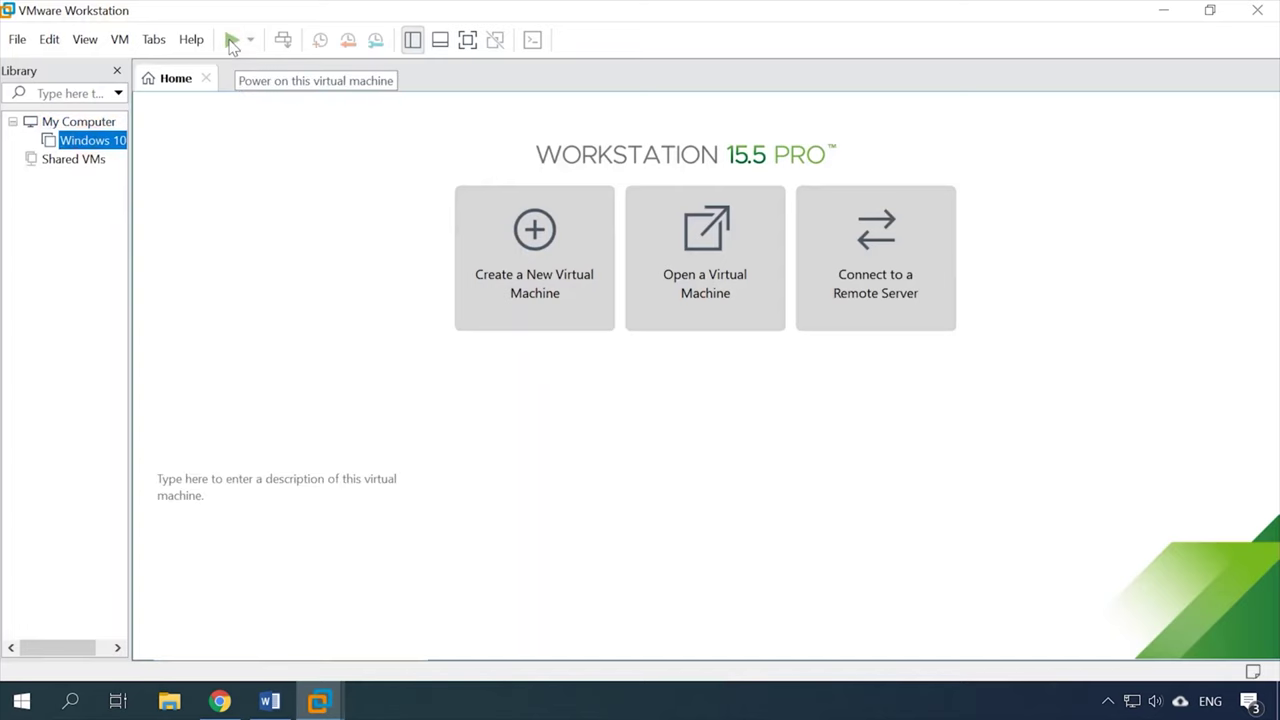
Switch to VMware Workstation and power on the Windows 10 virtual machine.
click(231, 40)
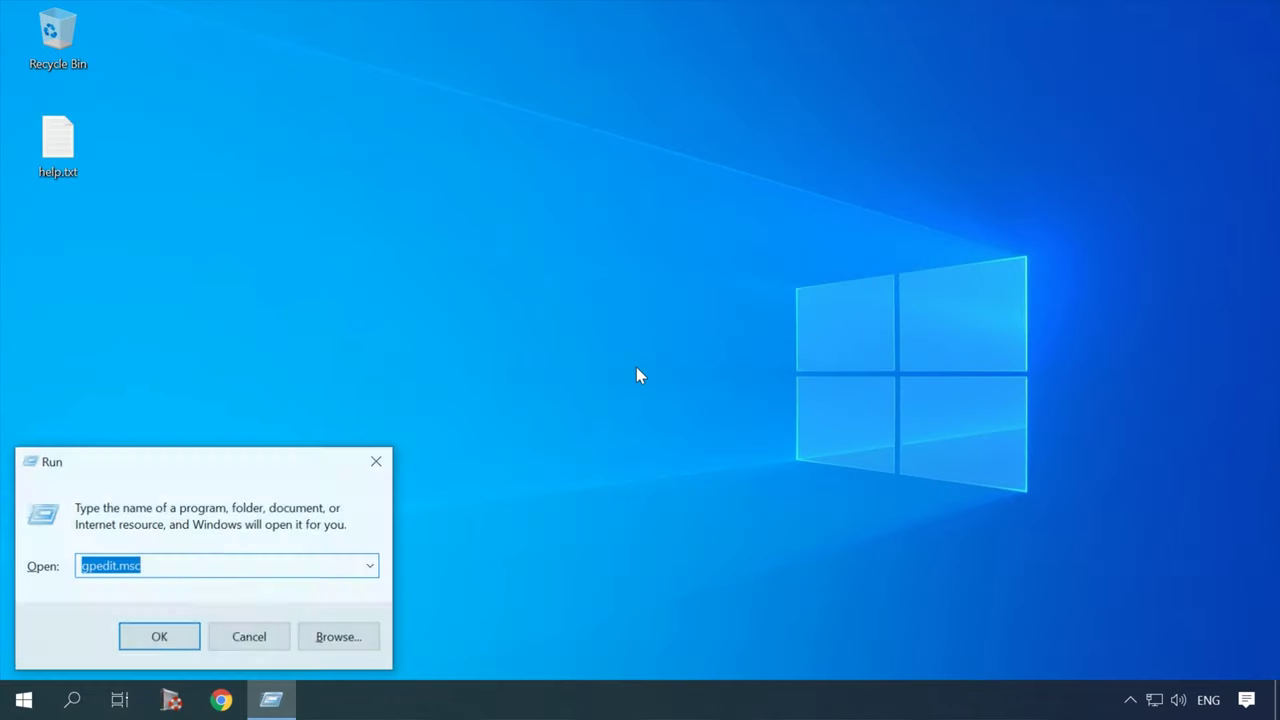
Open the Registry Editor by running regedit.
text(reged)
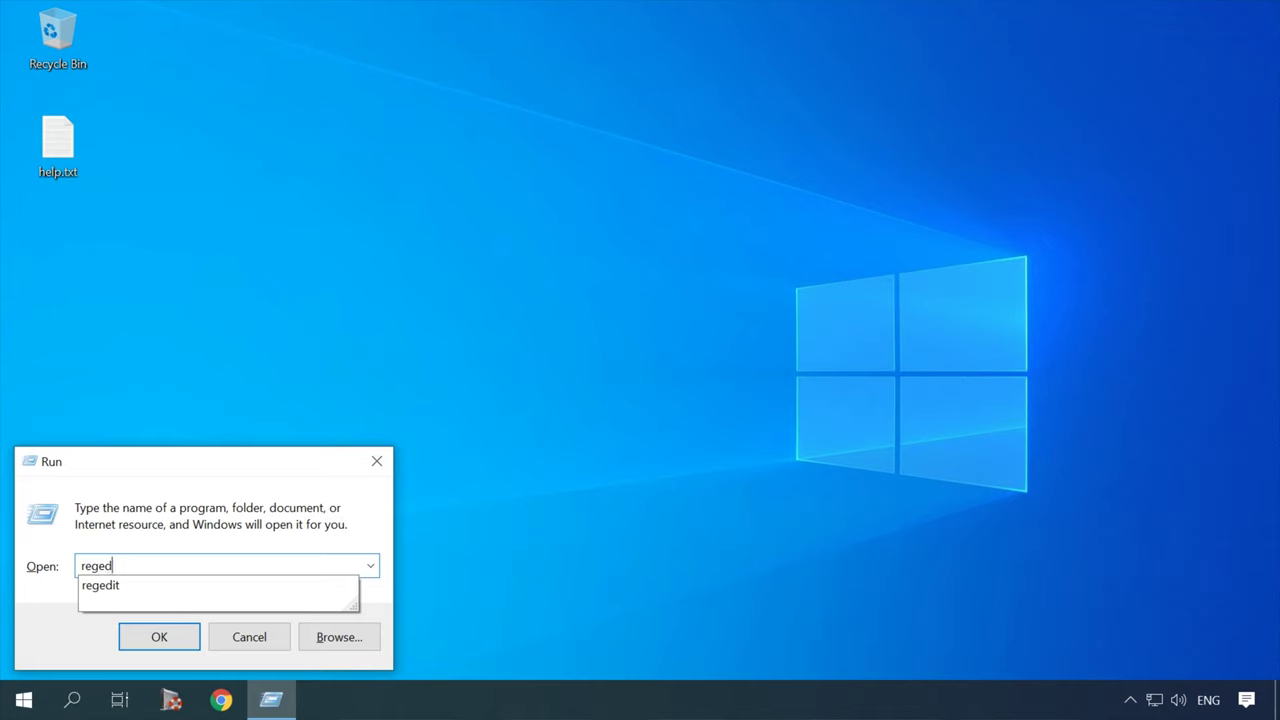
text(it)
drag(177, 566, 94, 568)
click(160, 637)
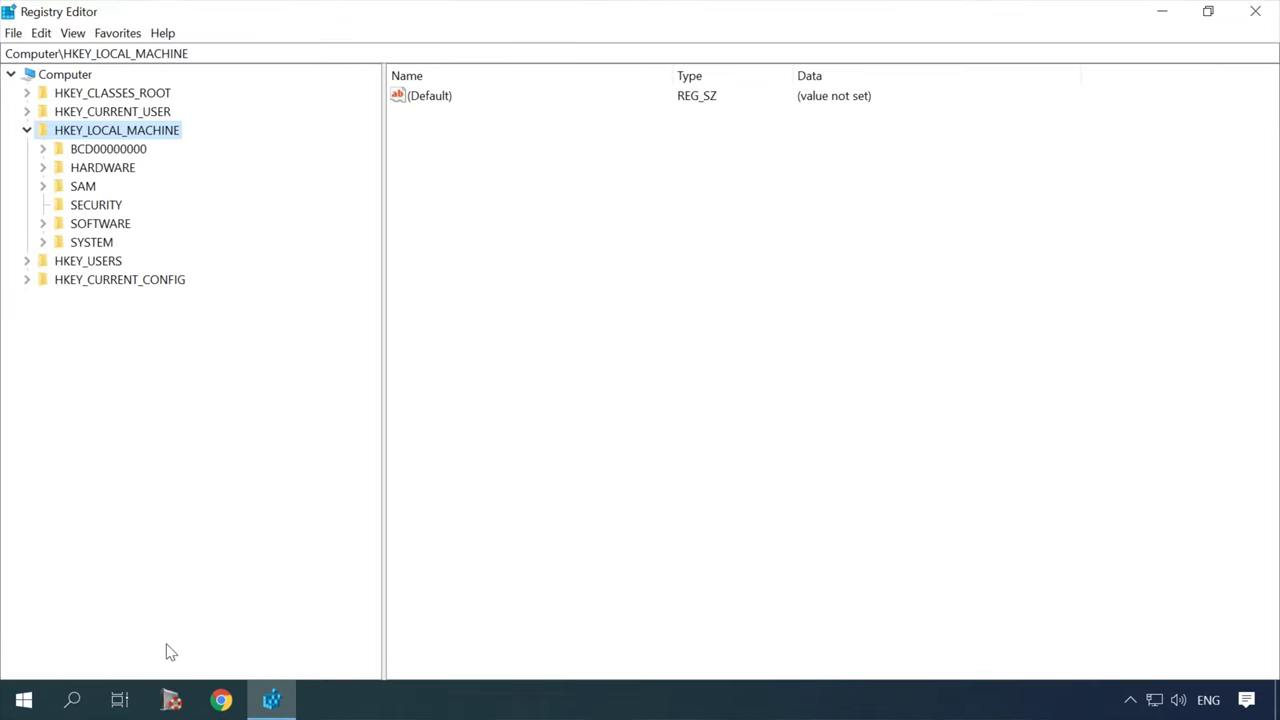
Collapse HKEY_LOCAL_MACHINE and go to the registry key HKEY_LOCAL_MACHINE\System\CurrentControlSet\Control\DeviceGuard.
click(27, 130)
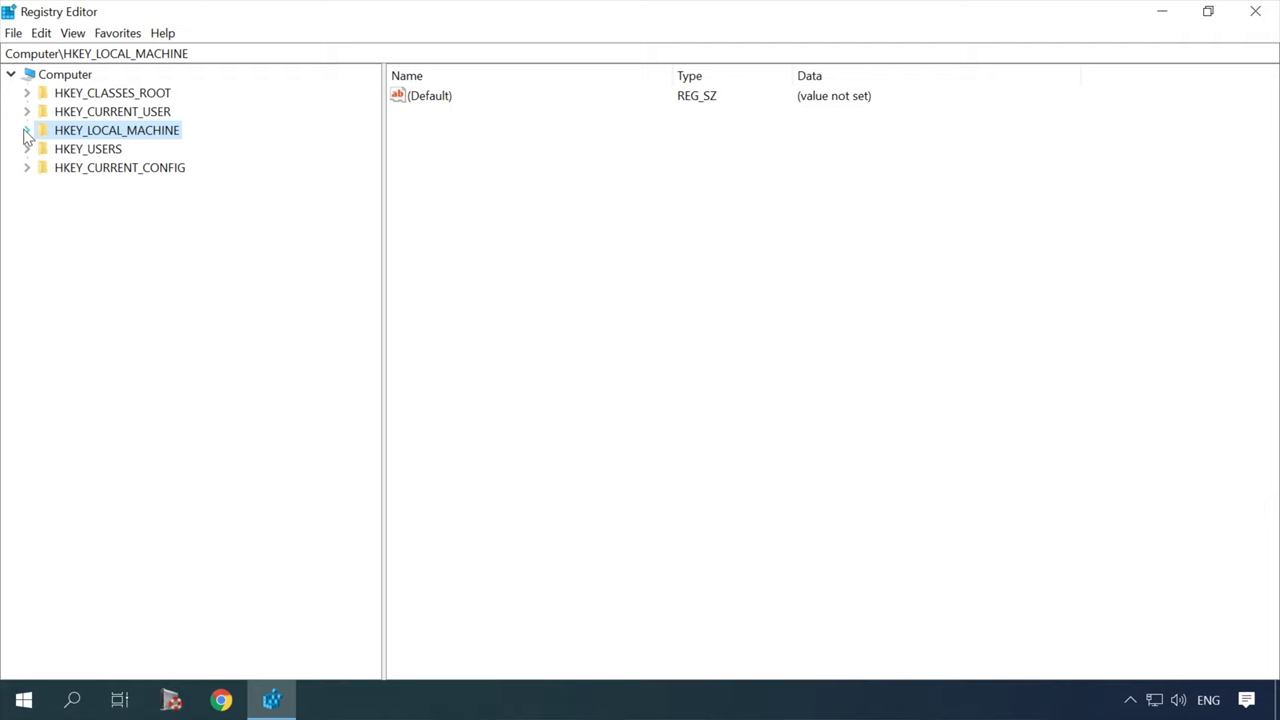
click(215, 48)
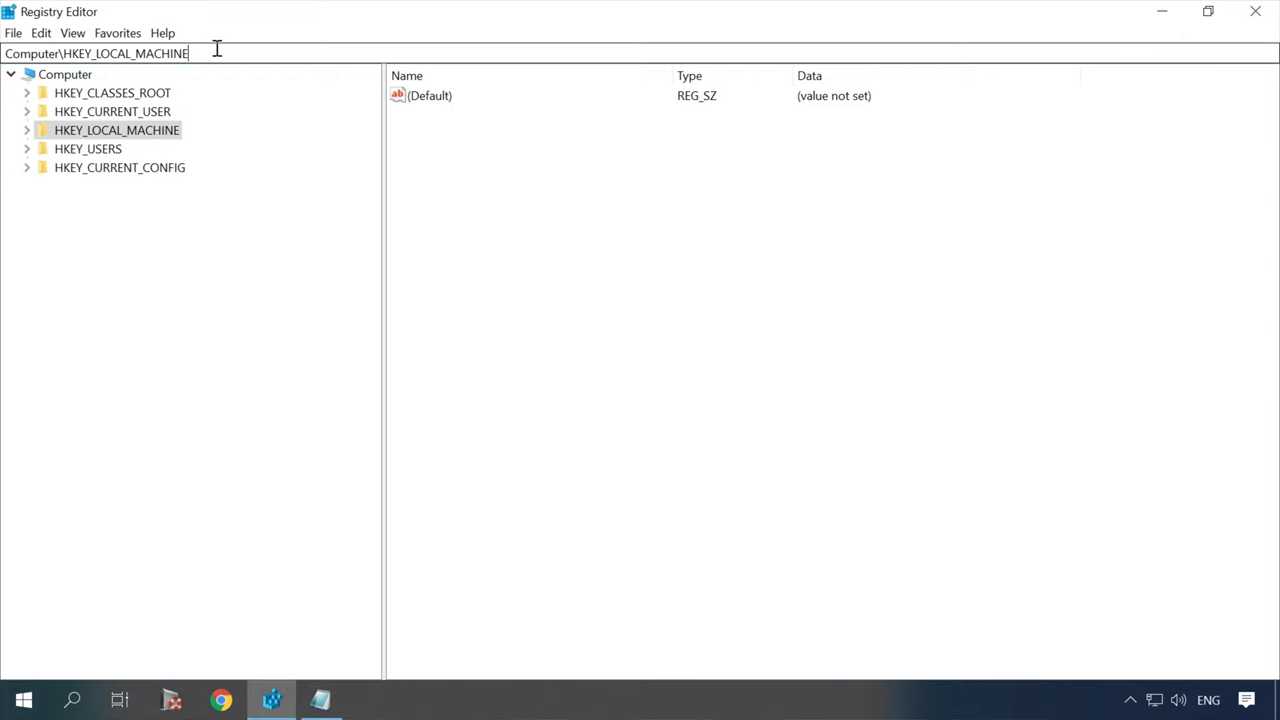
key(ctrl+a)
key(BackSpace)
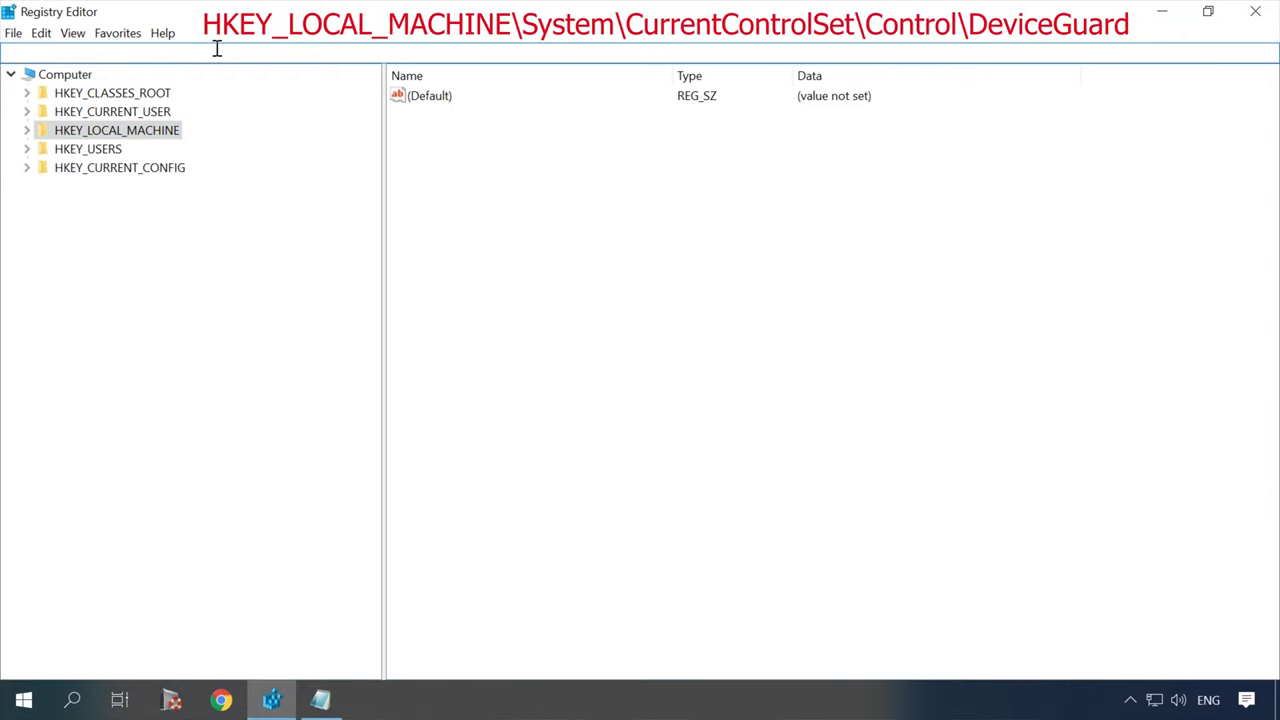
text(HKEY_LOCAL_MACHINE\System\CurrentControlSet\Control\DeviceGuard)
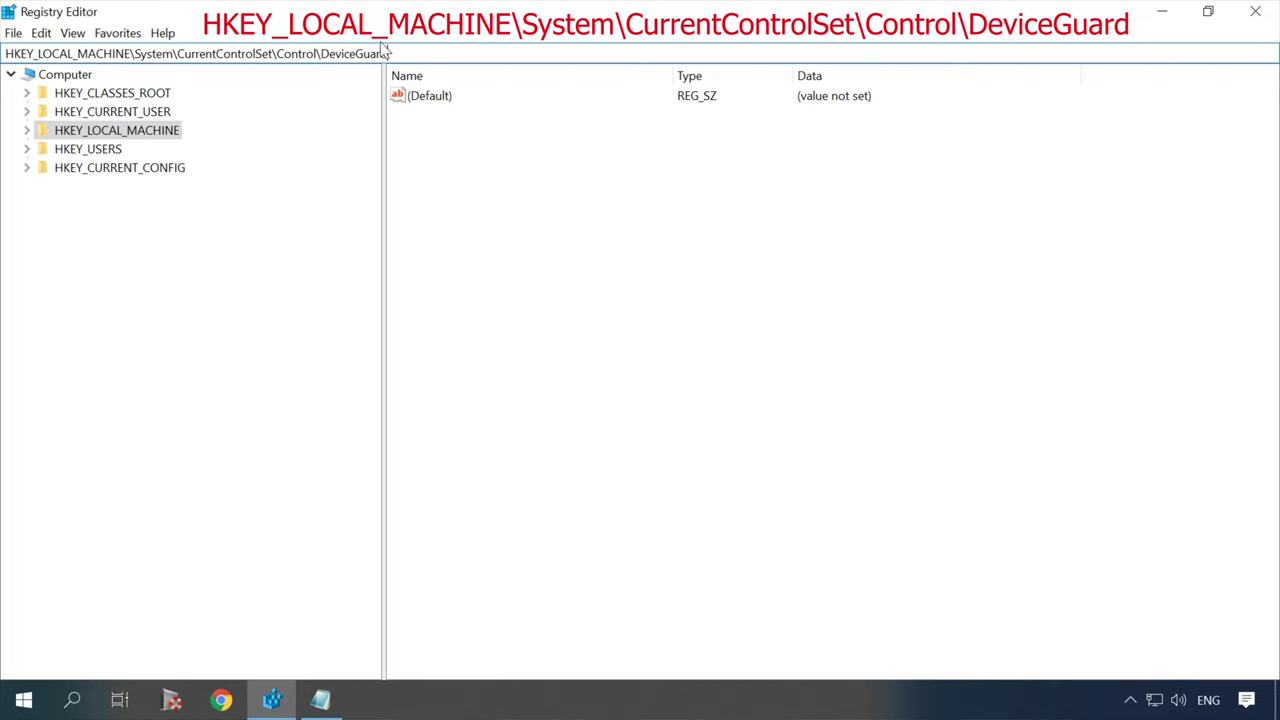
key(Return)
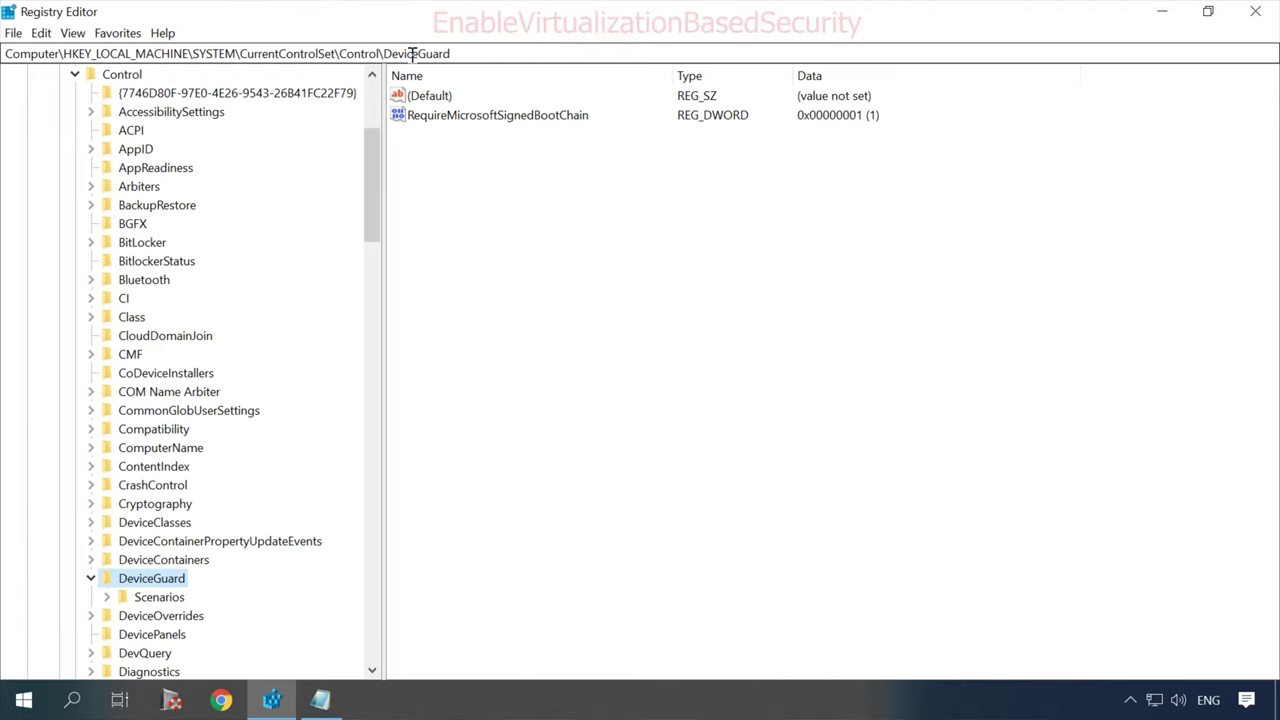
Create a DWORD (32-bit) value named EnableVirtualizationBasedSecurity in the DeviceGuard key and confirm its data as 0.
right_click(500, 188)
mouse_move(523, 194)
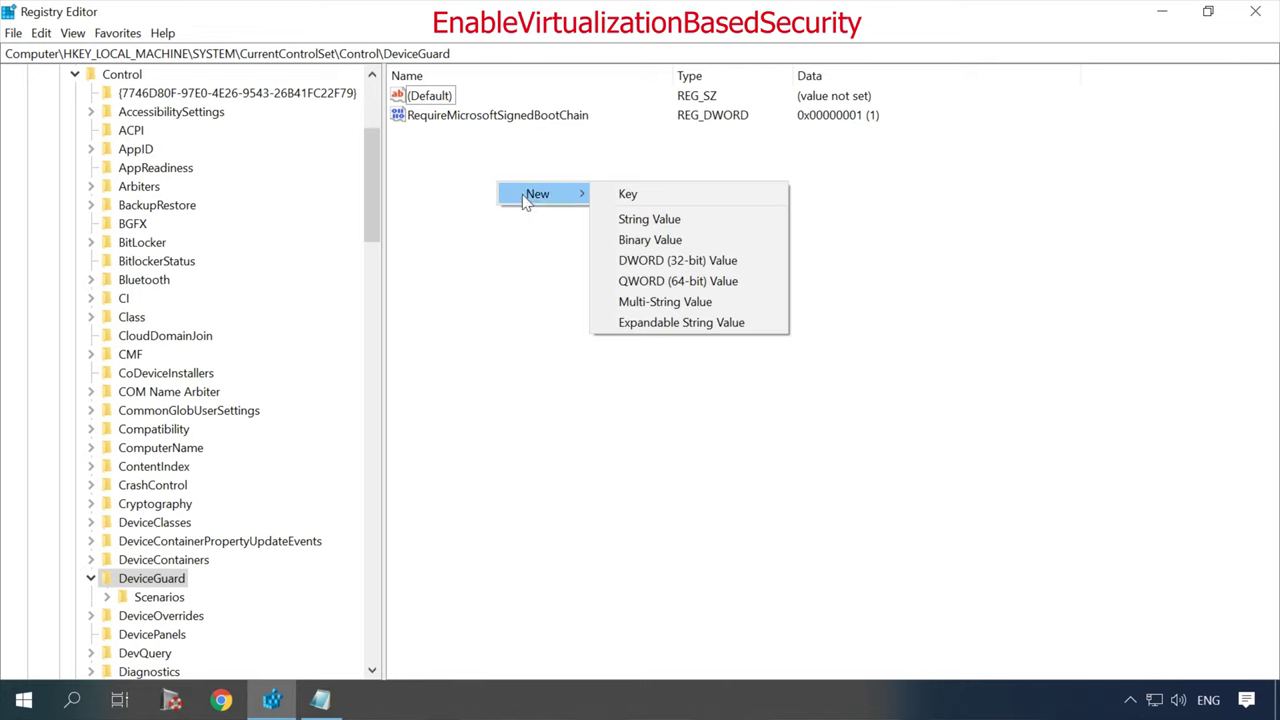
click(680, 262)
text(EnableVirtualizationBasedSecurity)
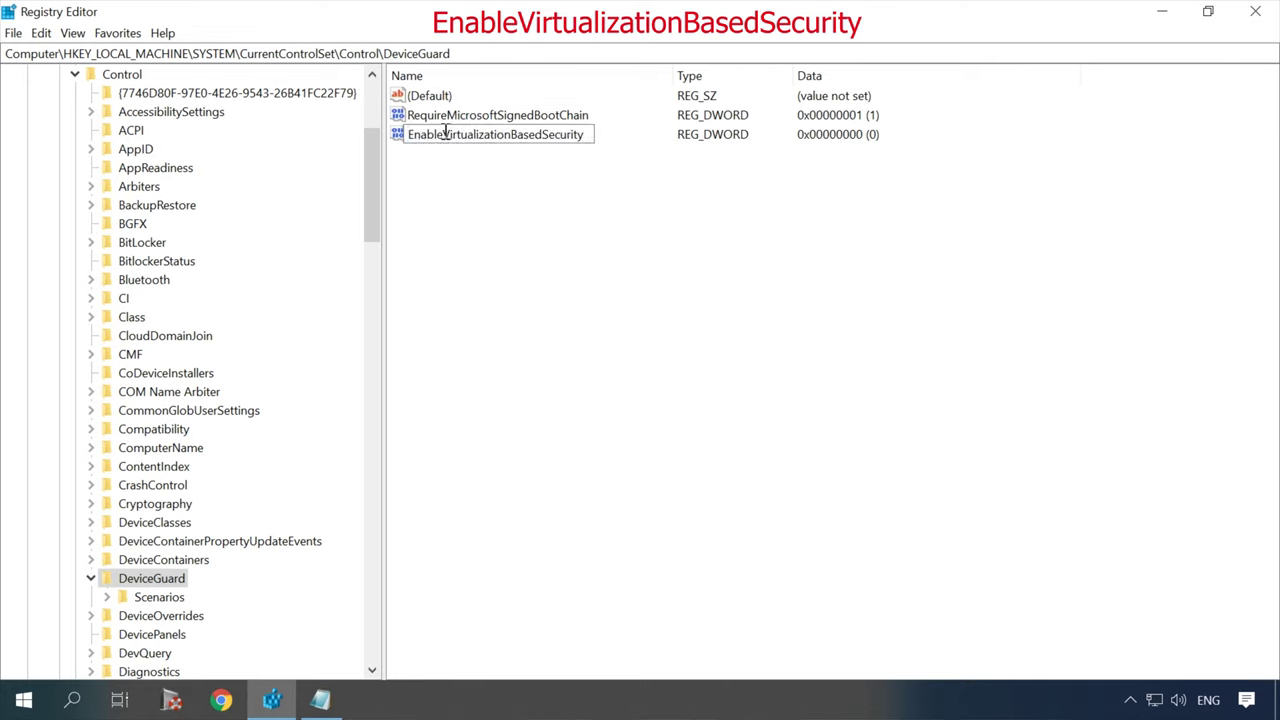
key(Return)
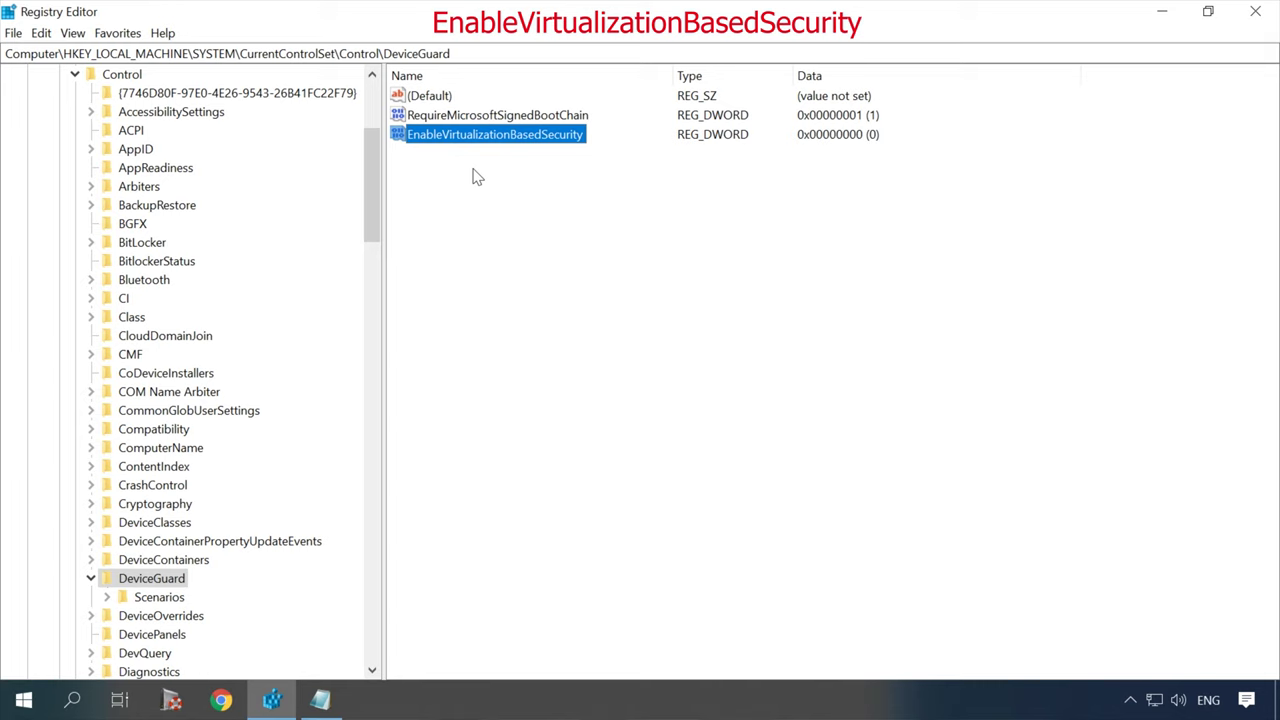
right_click(500, 135)
click(606, 143)
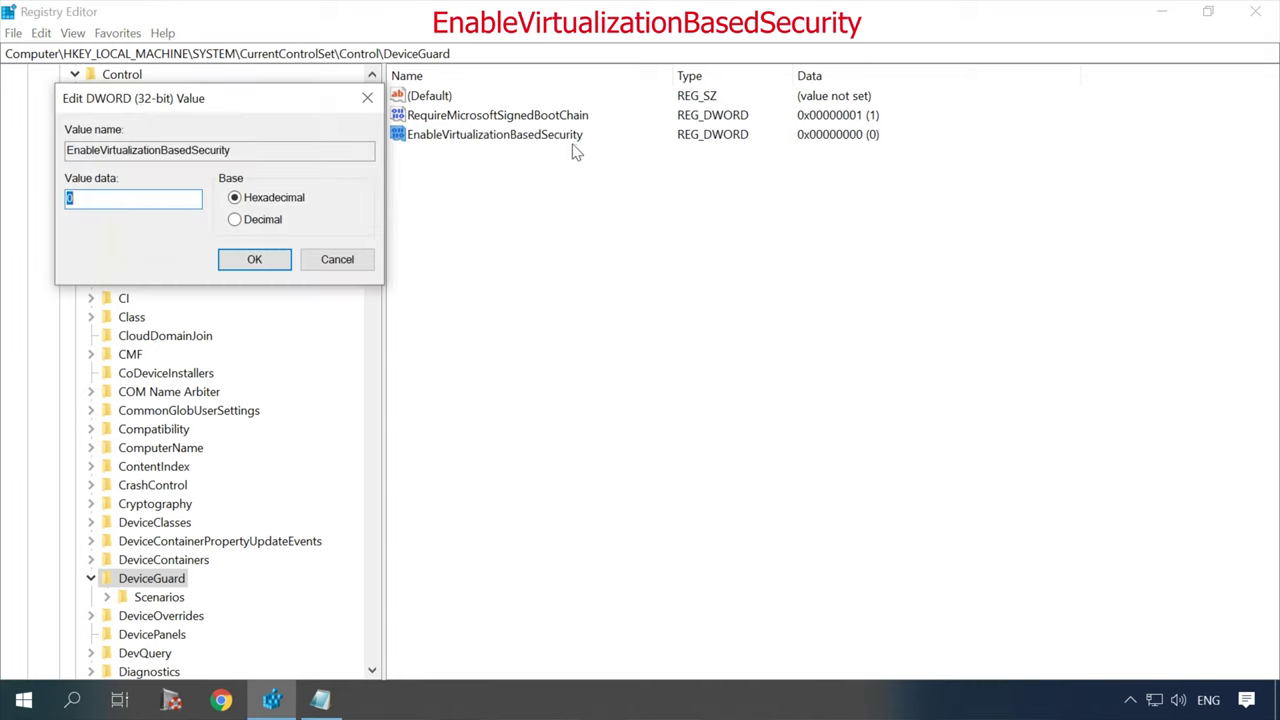
click(254, 259)
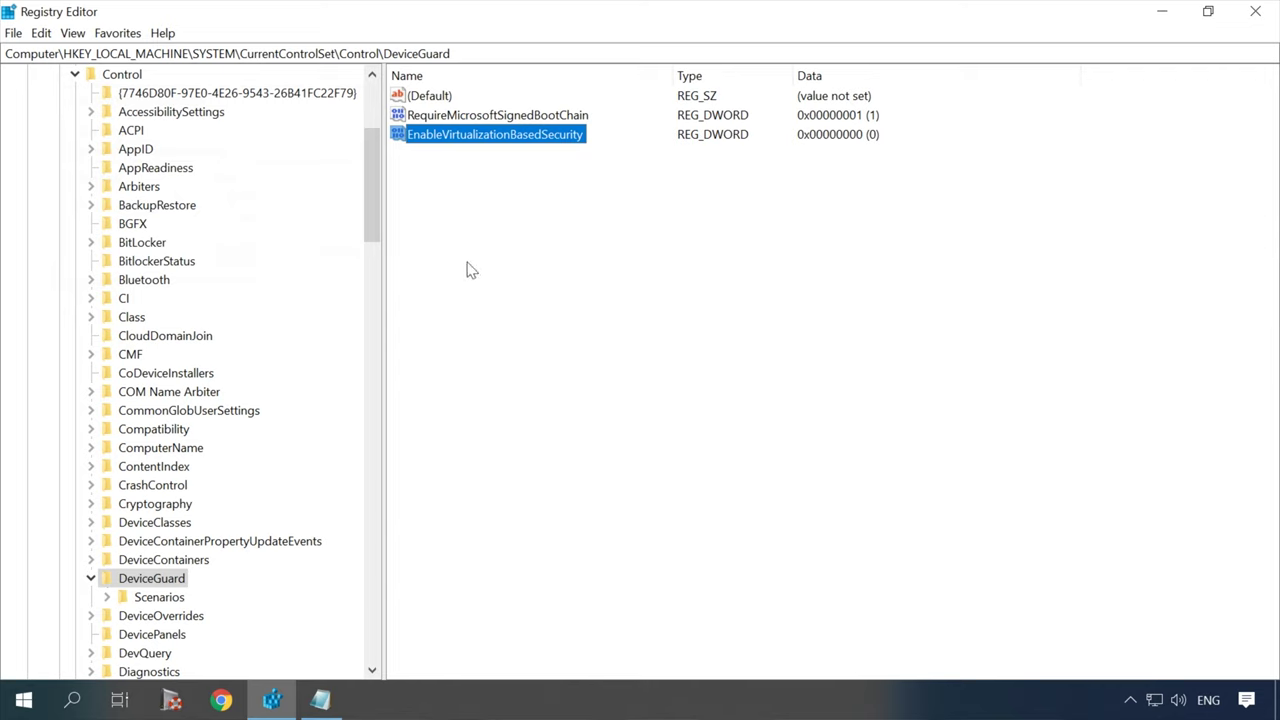
Go to the registry key HKEY_LOCAL_MACHINE\System\CurrentControlSet\Control\LSA.
click(465, 53)
text(HKEY_LOCAL_MACHINE\System\CurrentControlSet\Control\LSA)
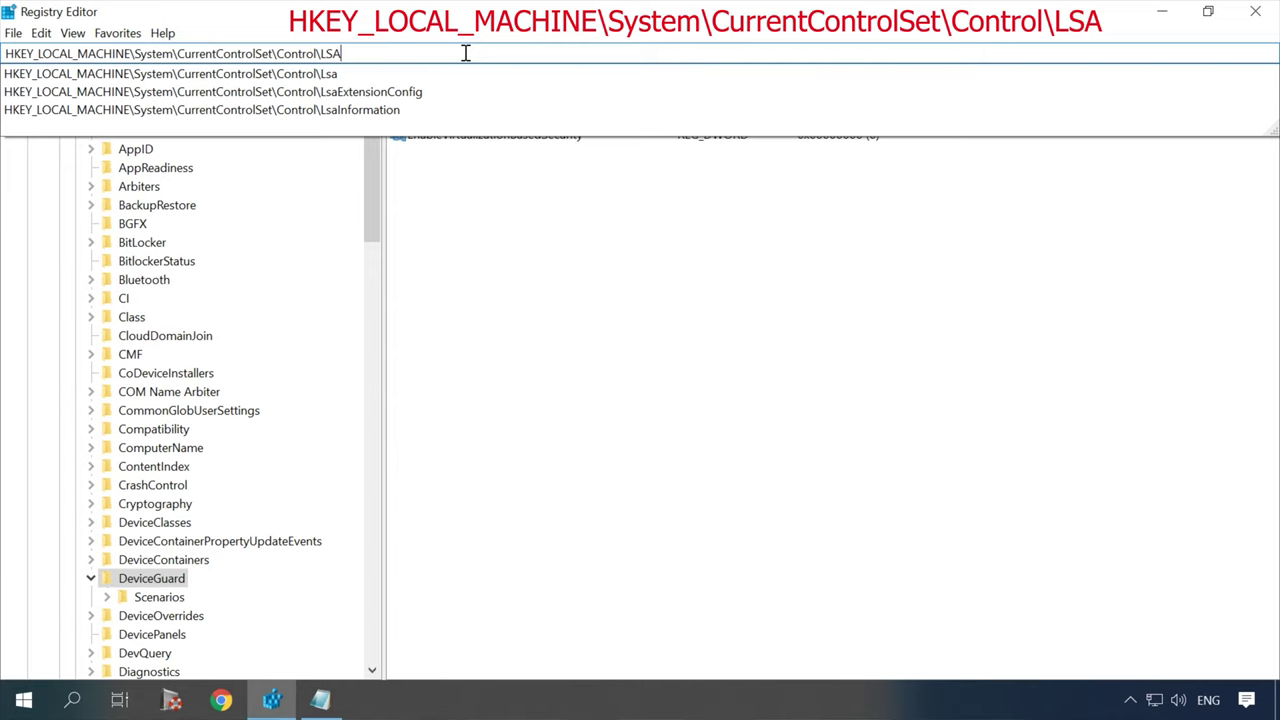
key(Return)
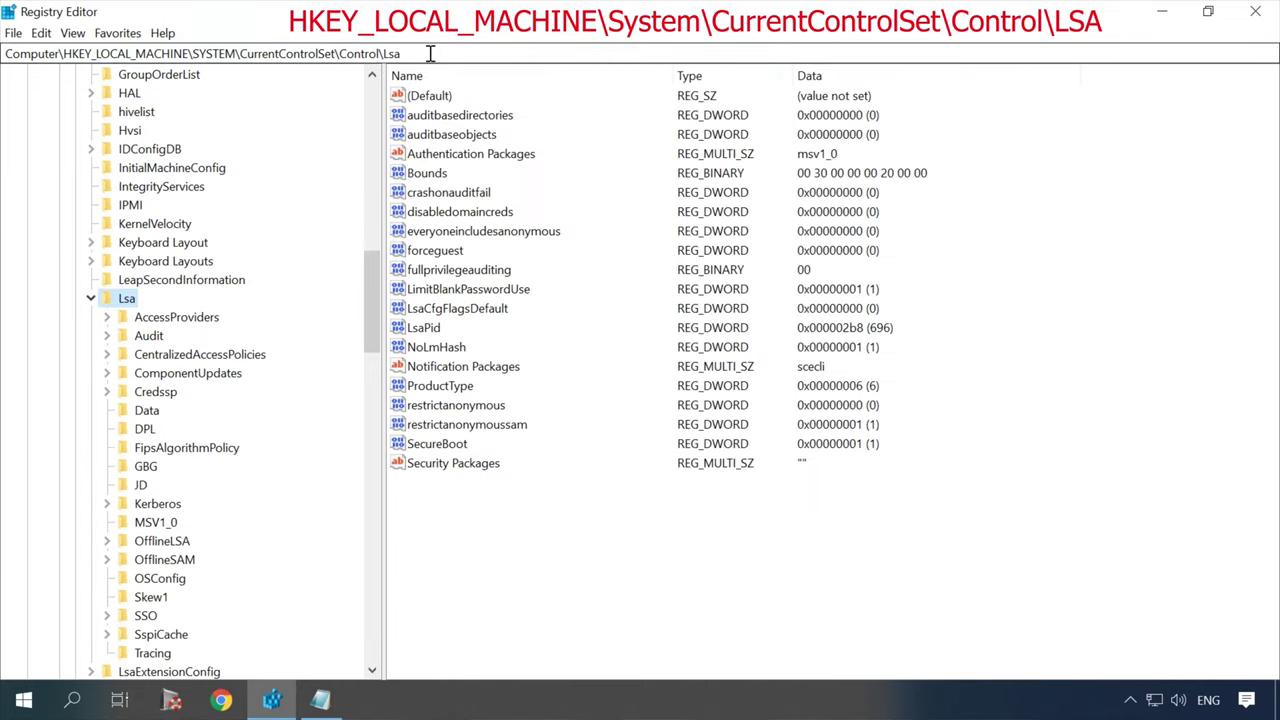
drag(430, 53, 4, 55)
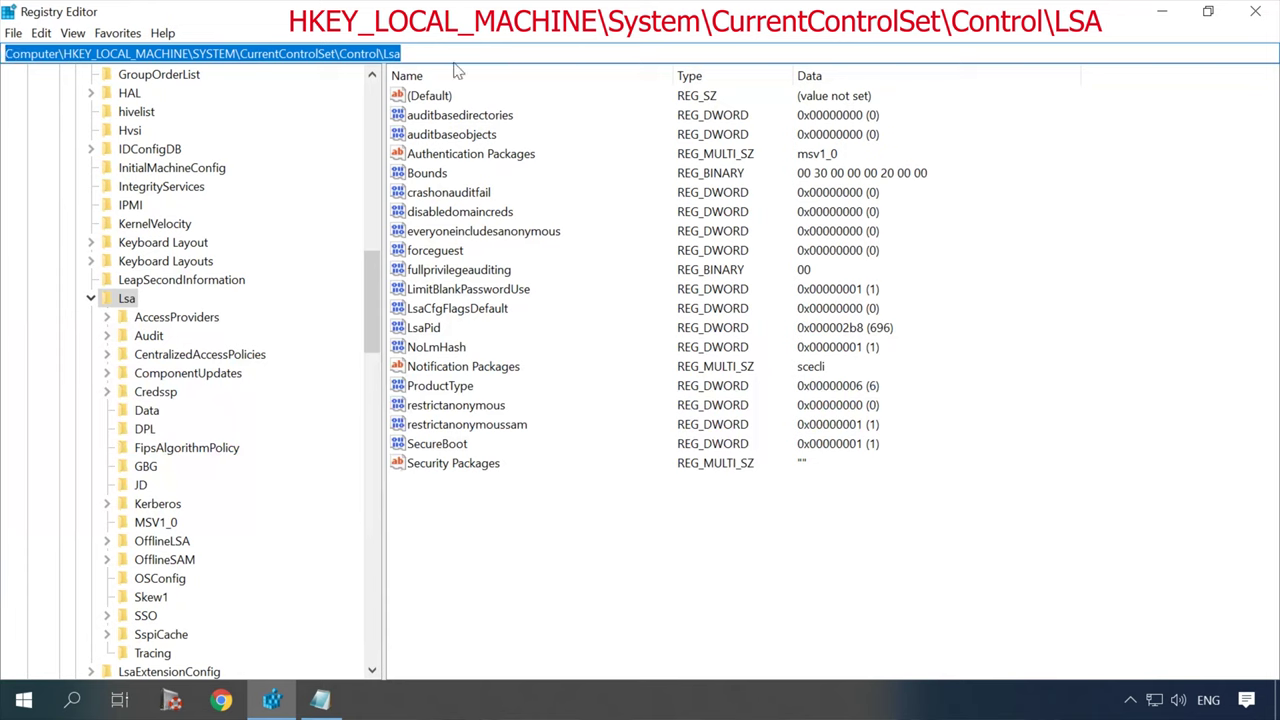
Create a DWORD (32-bit) value named LsaCfgFlags in the Lsa key and set its data to 0.
right_click(492, 532)
mouse_move(560, 541)
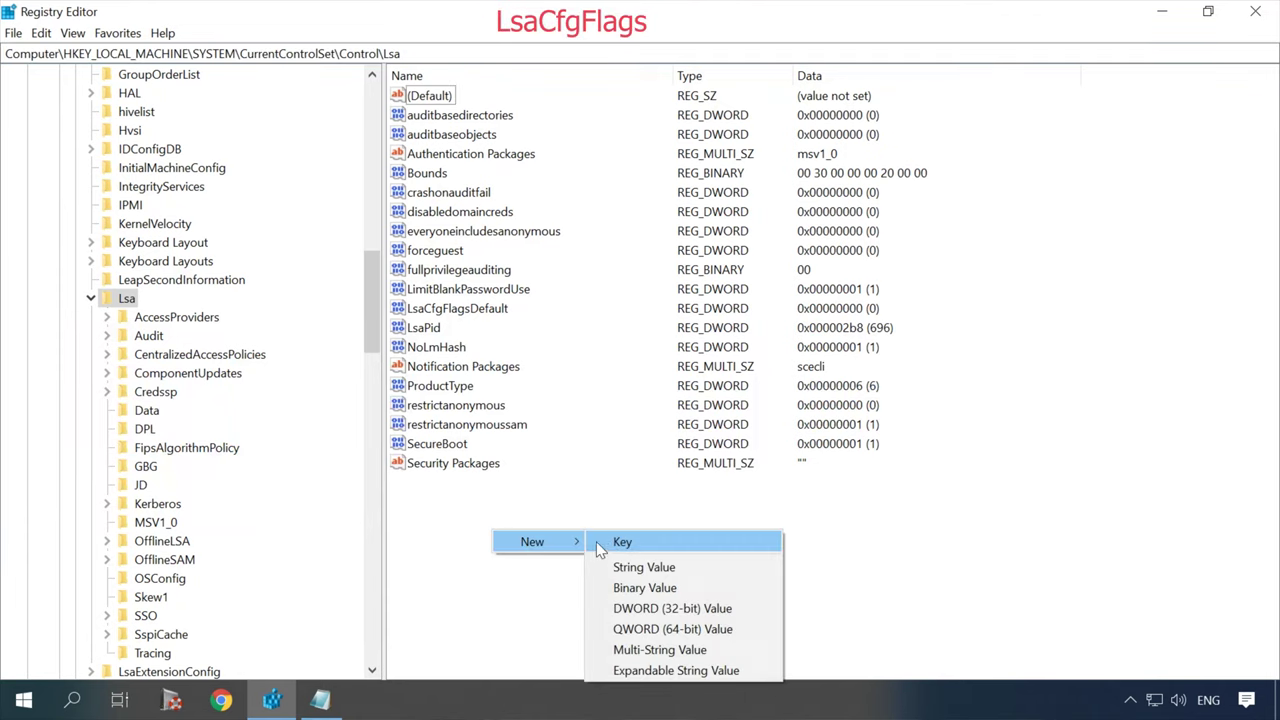
click(668, 609)
text(LsaCfgFlags)
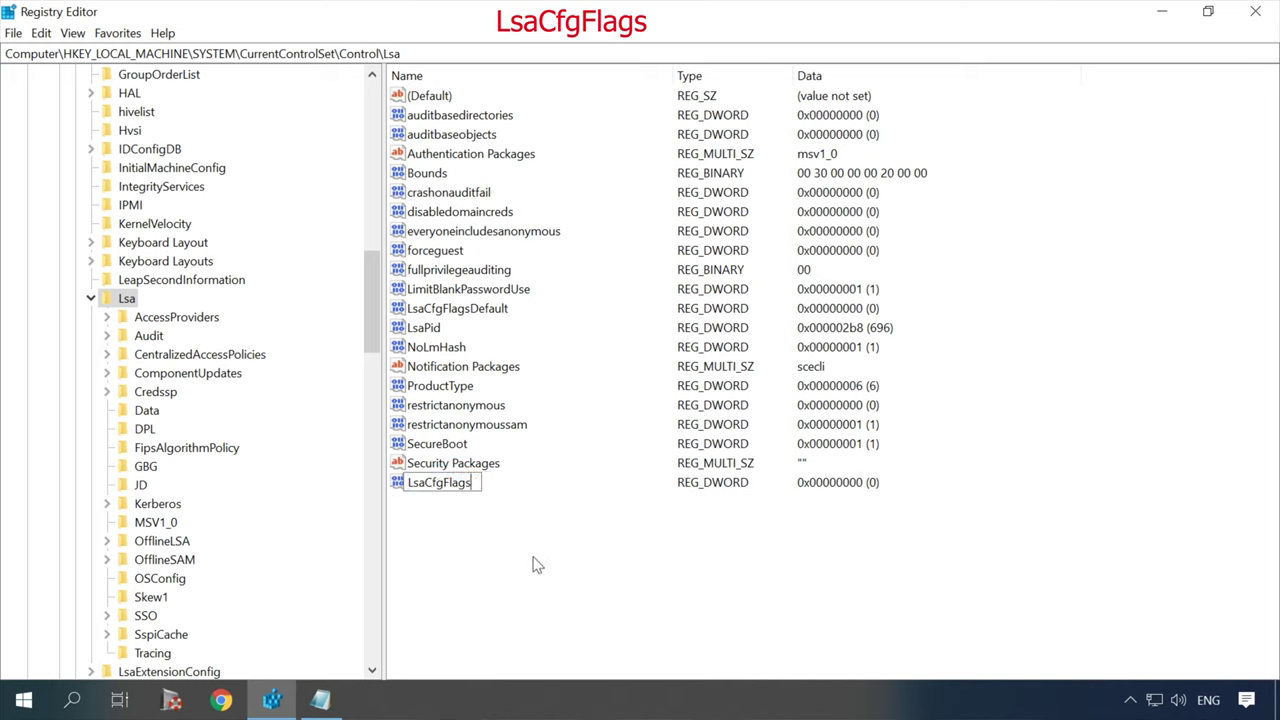
double_click(465, 484)
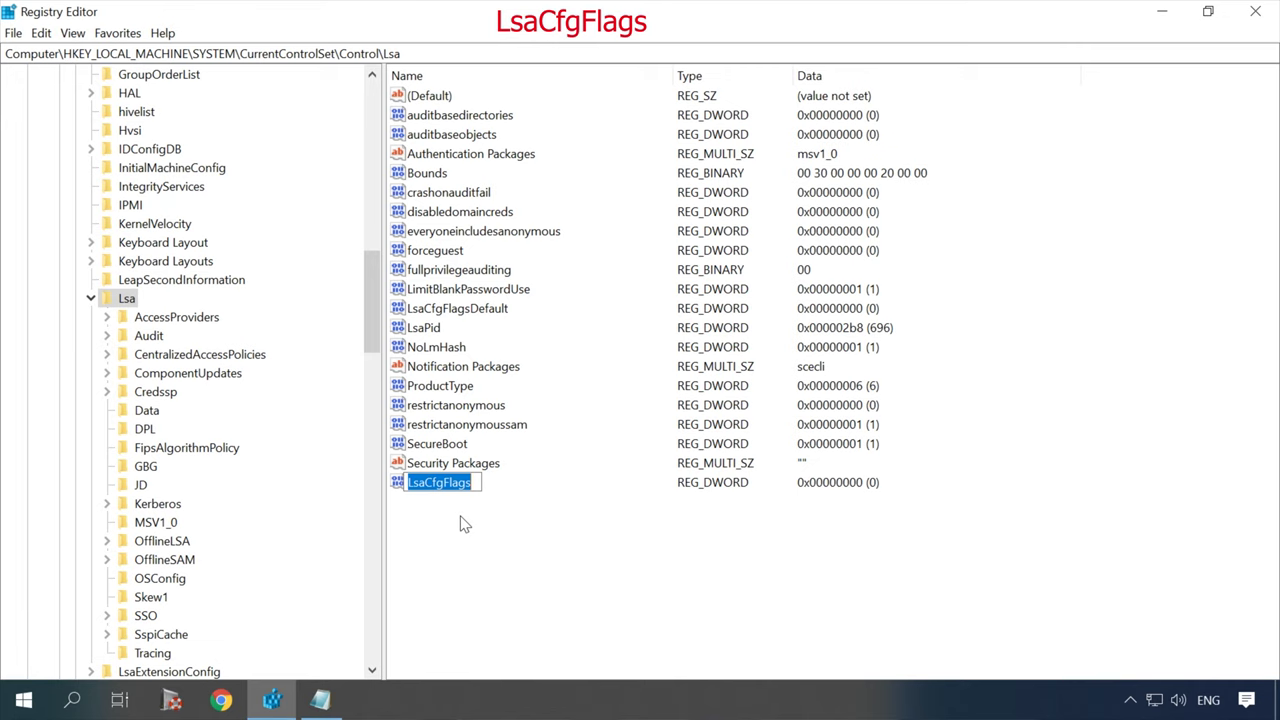
key(Return)
right_click(452, 485)
click(506, 493)
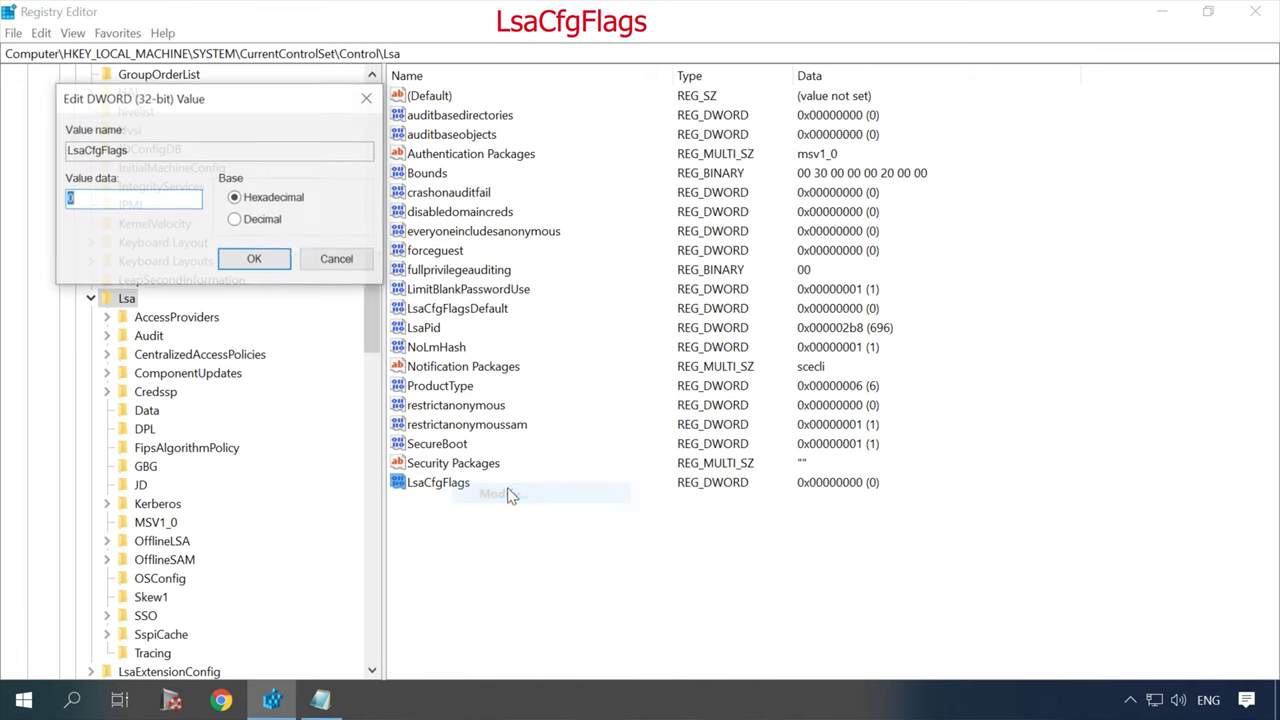
text(0)
click(254, 259)
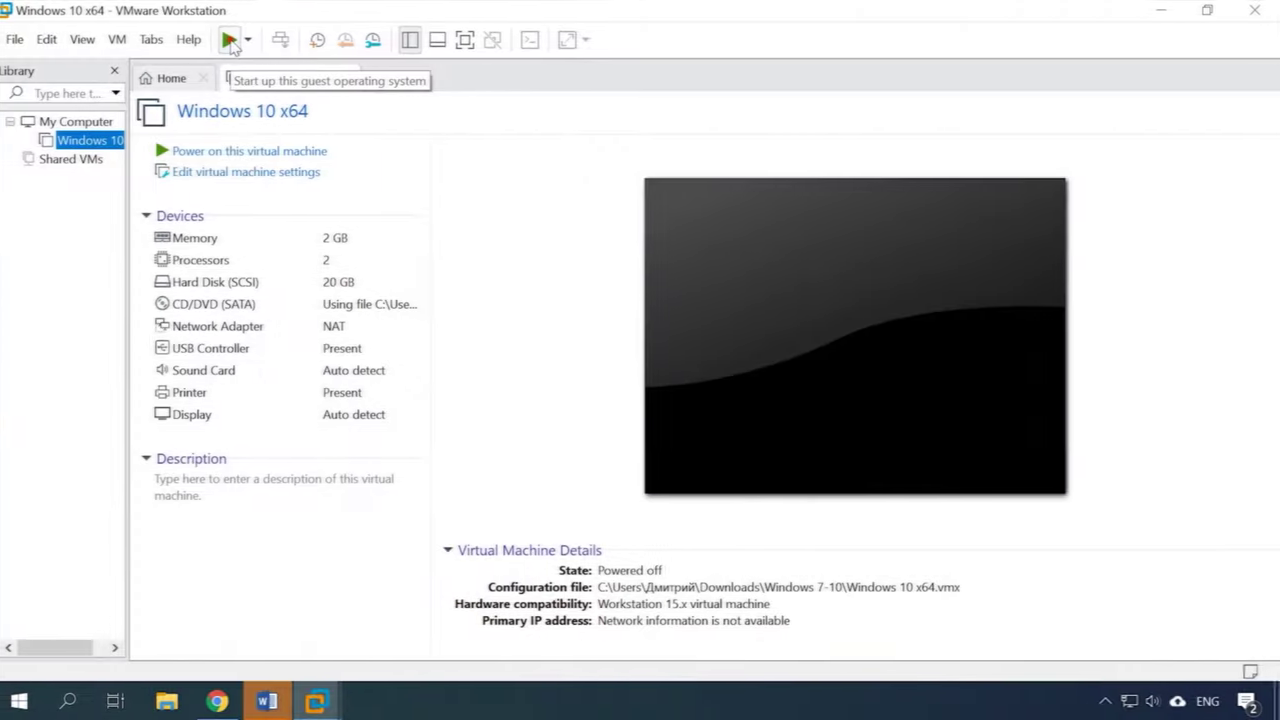
Switch to VMware Workstation and start up the Windows 10 x64 virtual machine.
click(232, 40)
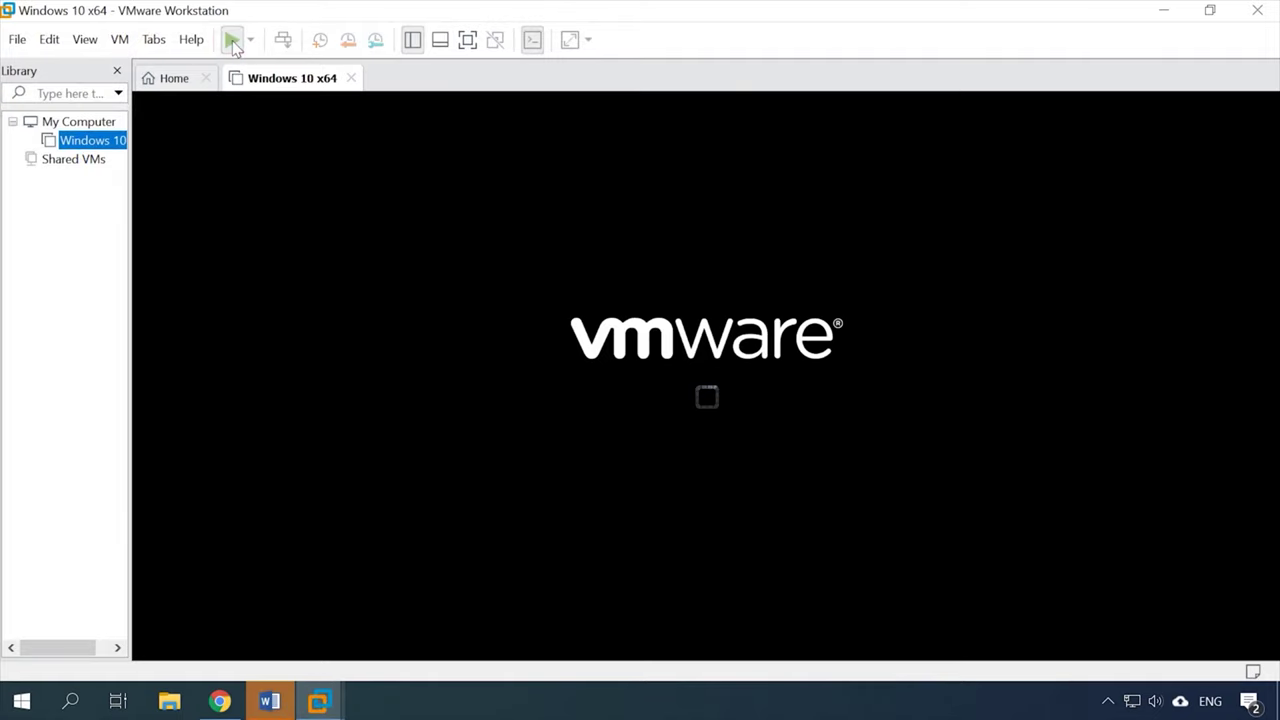